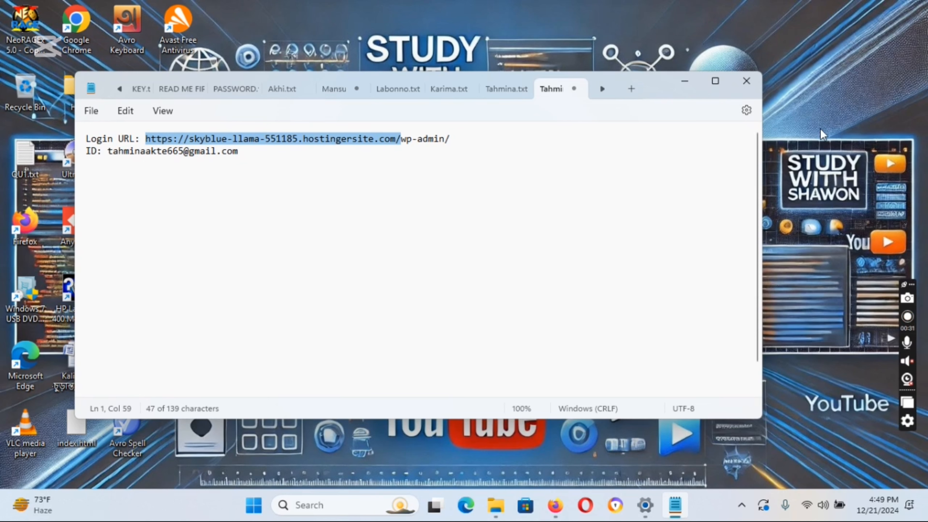
Switch to Firefox and open skyblue-llama-551185.hostingersite.com/wp-admin/ in a new tab
click(555, 505)
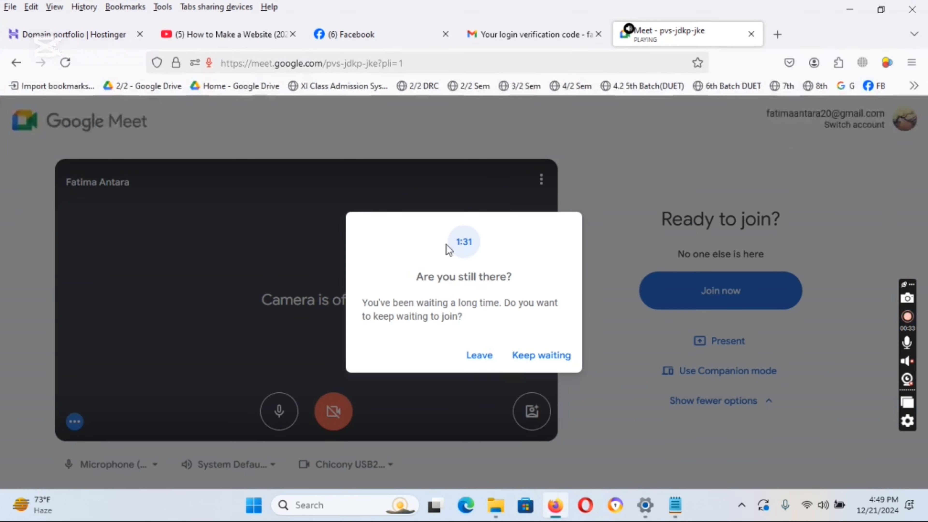
click(778, 34)
key(ctrl+v)
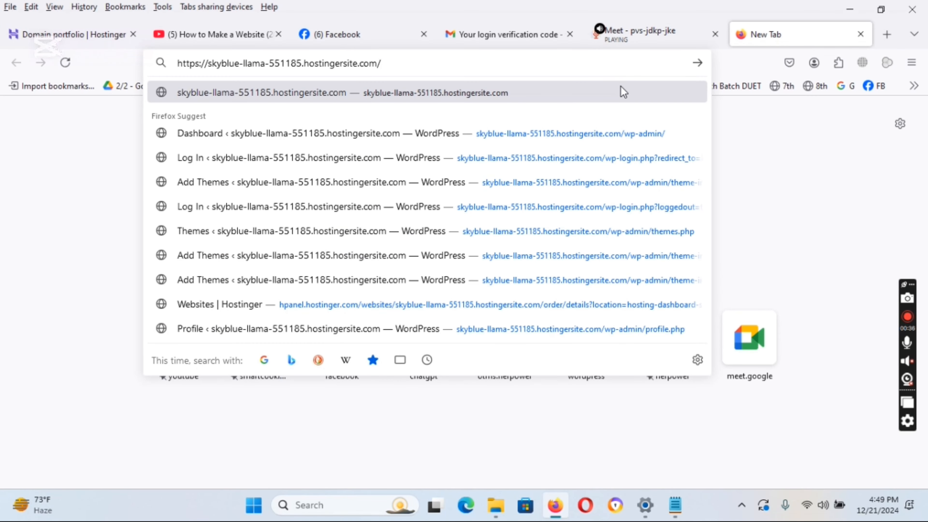
text(wp-admin/)
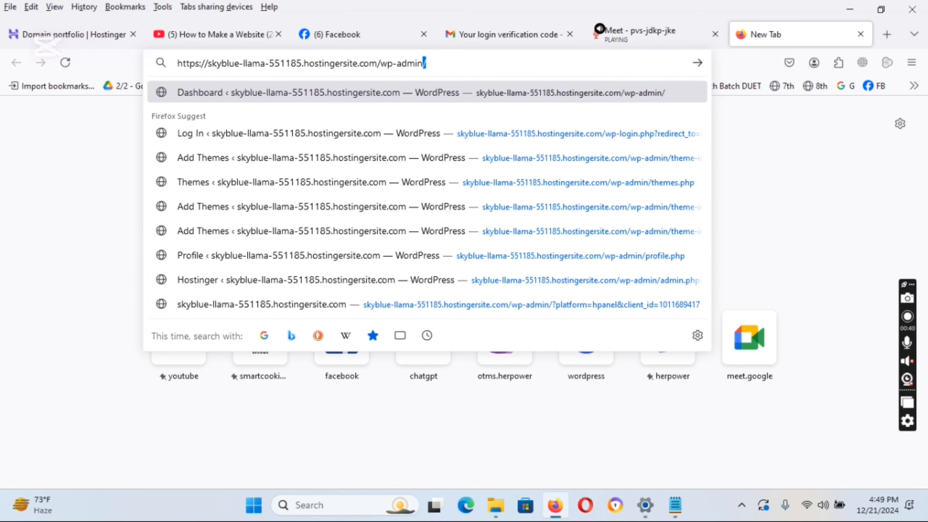
key(Return)
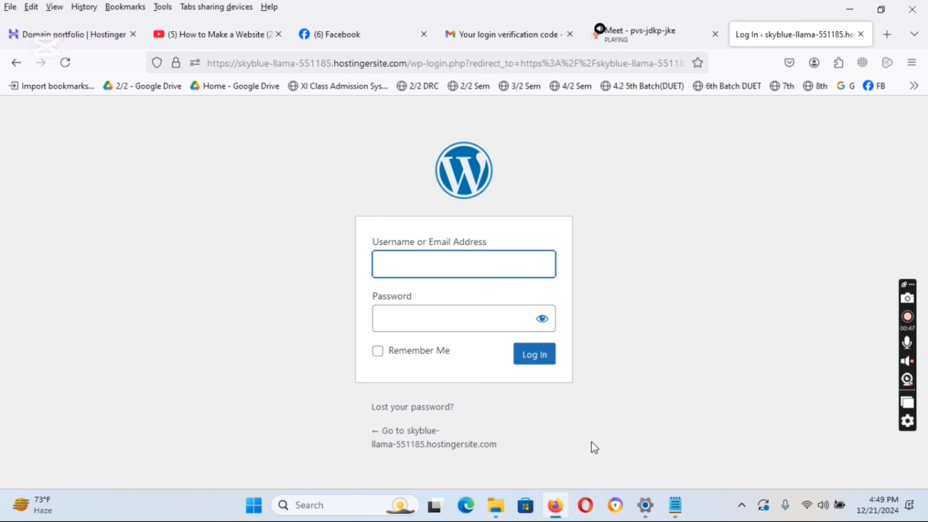
Copy the account's e-mail from the Notepad file into the WordPress login's username field
click(669, 494)
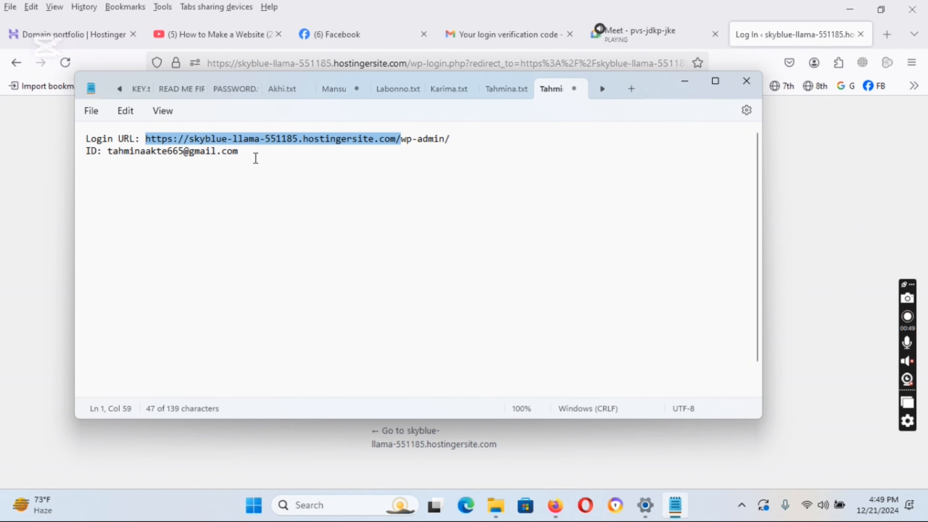
drag(252, 153, 108, 151)
key(ctrl+c)
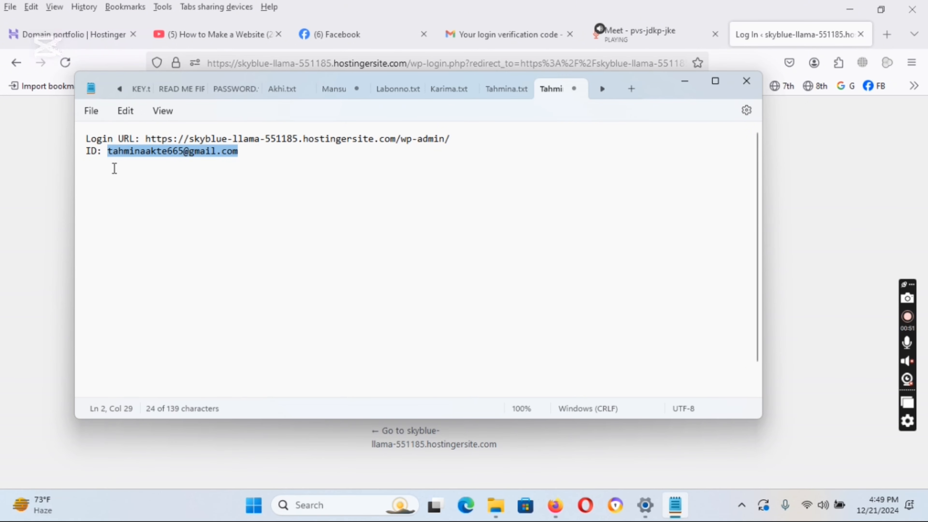
click(10, 216)
click(415, 265)
key(ctrl+v)
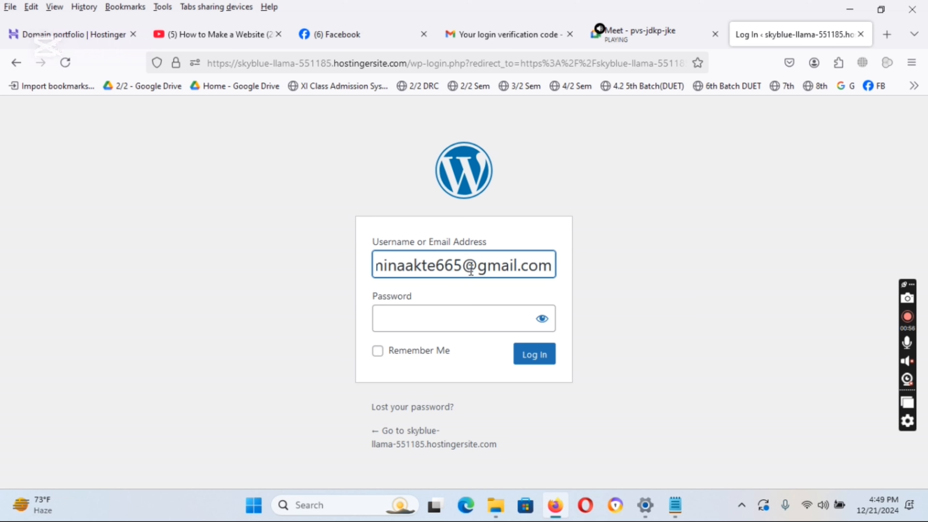
Enter the account password and log in to the WordPress admin
drag(462, 264, 286, 263)
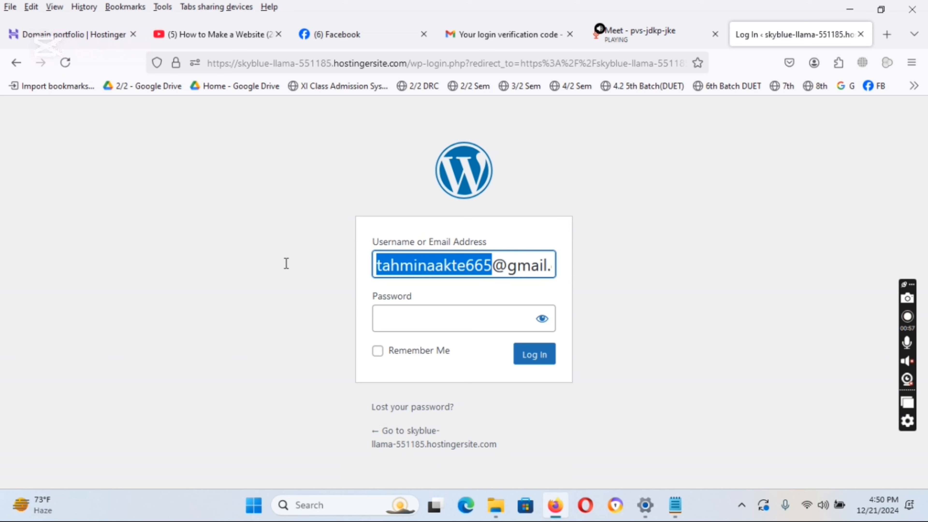
click(427, 313)
key(ctrl+v)
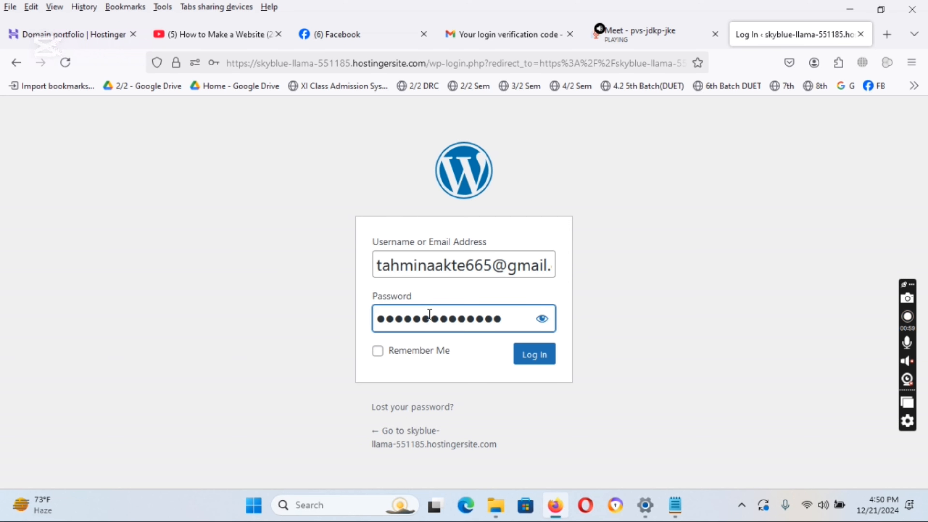
drag(388, 317, 319, 317)
click(522, 357)
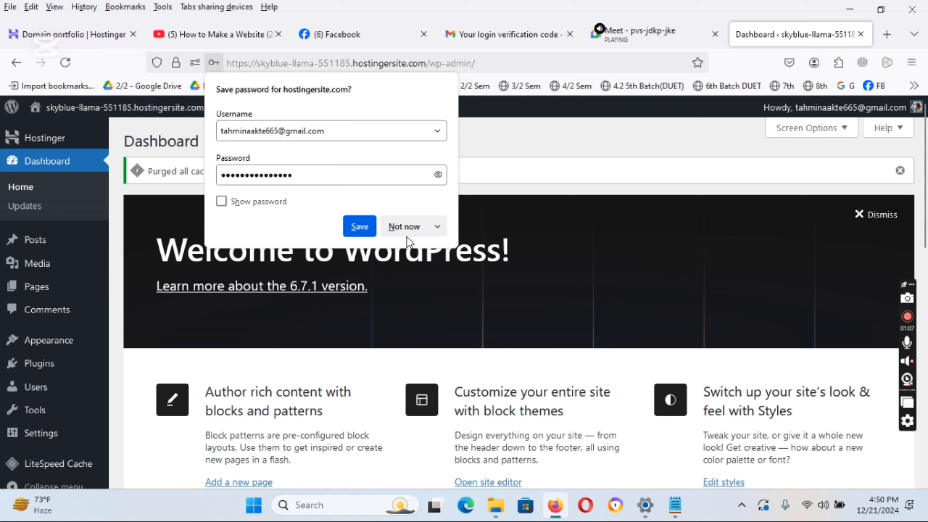
Decline saving the login in the browser and open the site's installed themes page
click(406, 234)
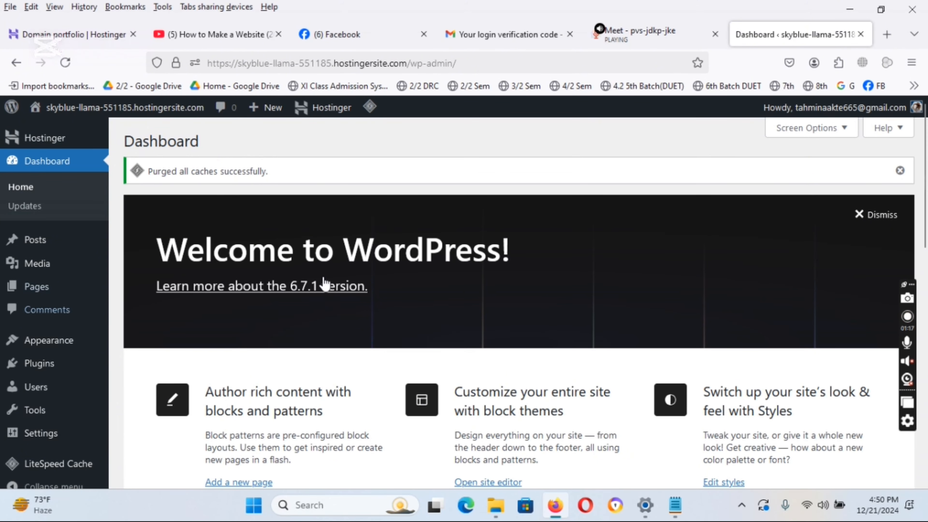
mouse_move(59, 349)
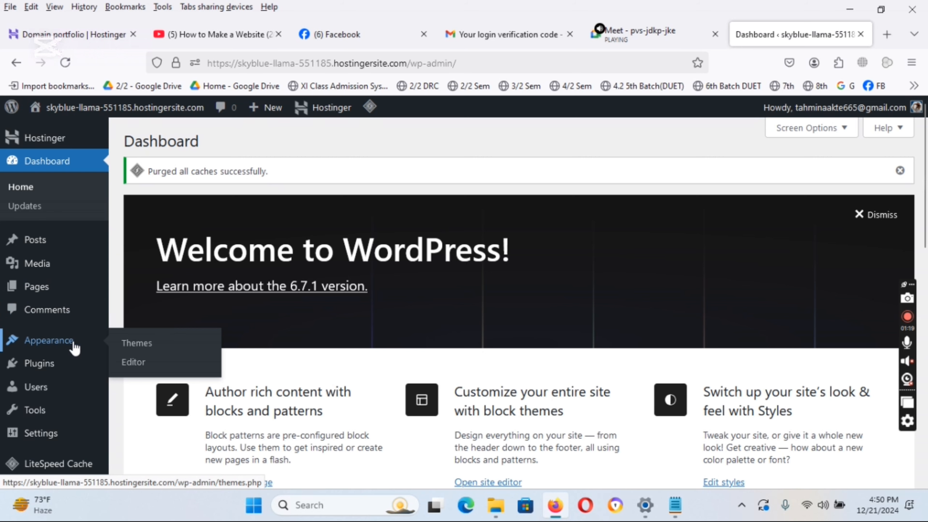
click(128, 350)
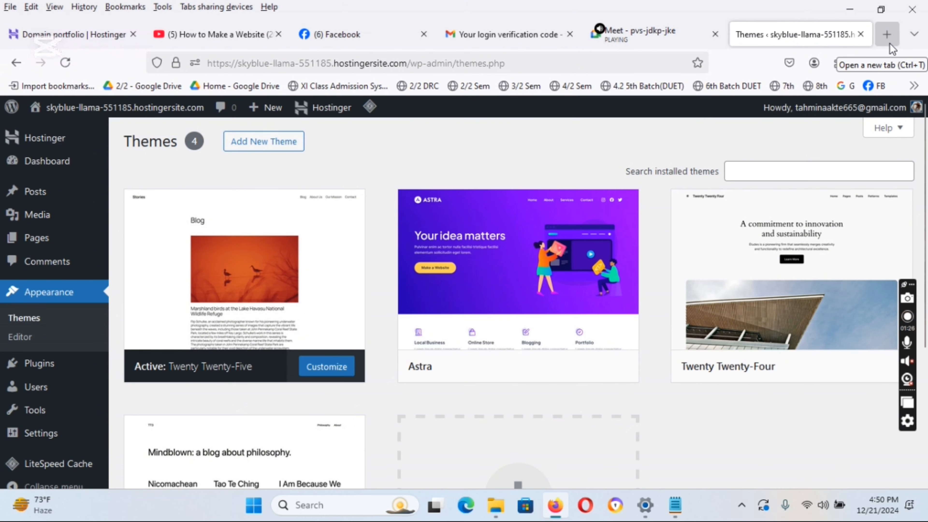
Search Google in a new tab for "best ecommerce wordpress theme"
click(887, 34)
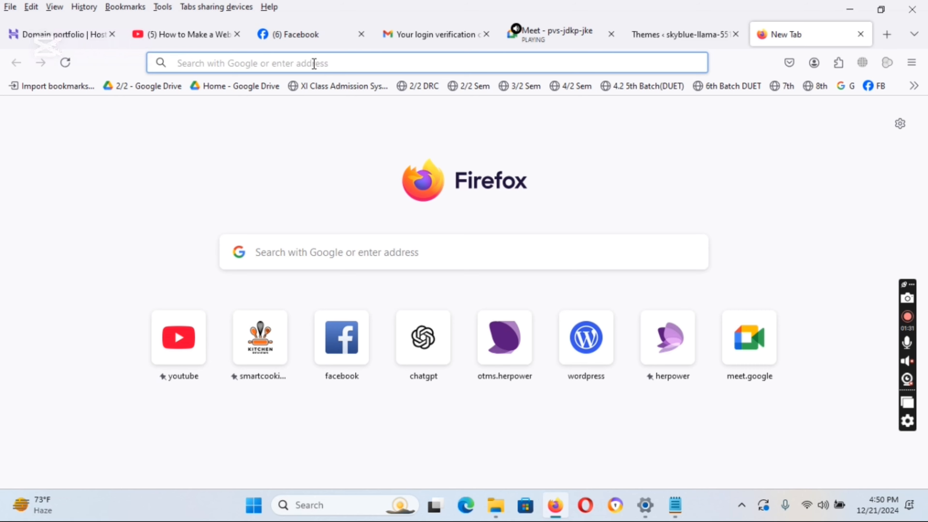
text(Best )
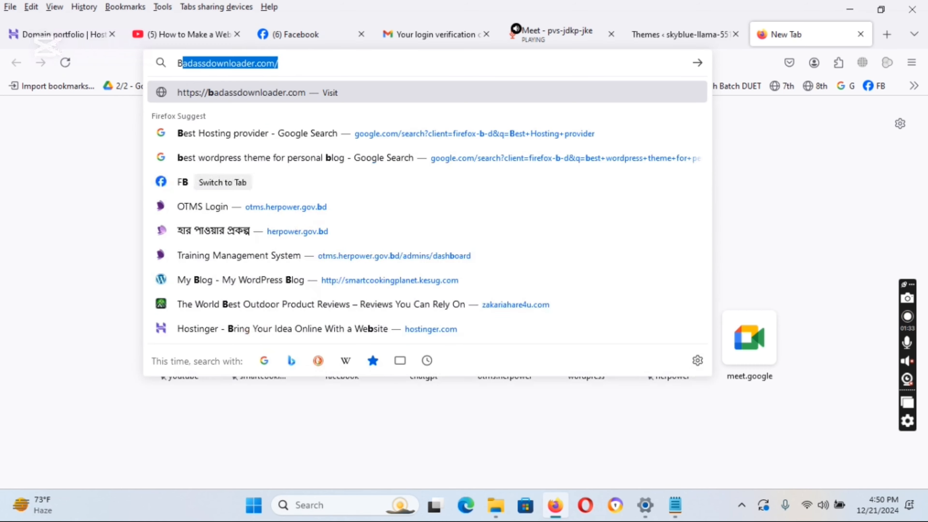
text(e c)
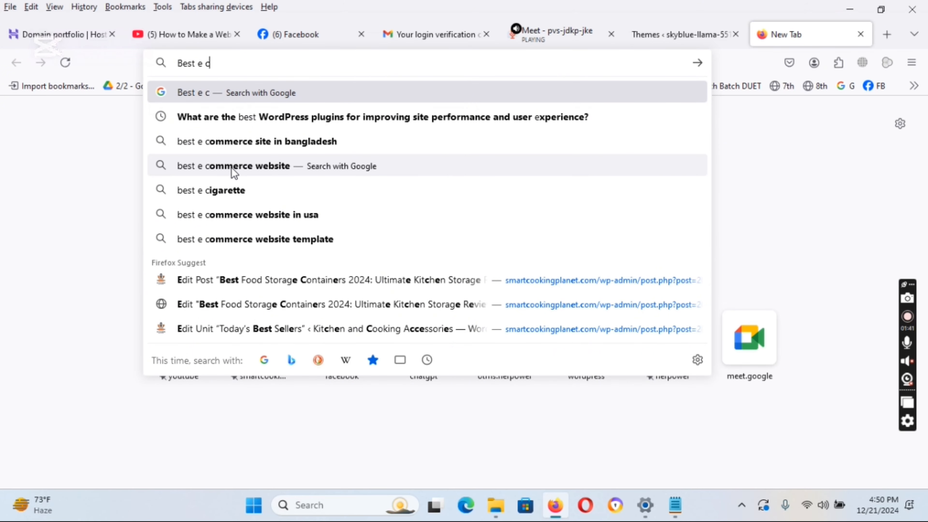
text(ommerc)
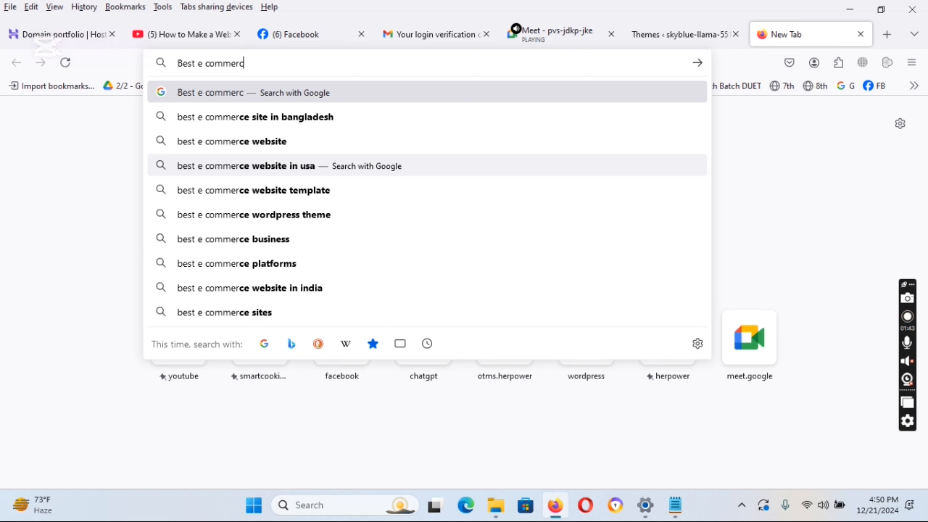
text(e theme)
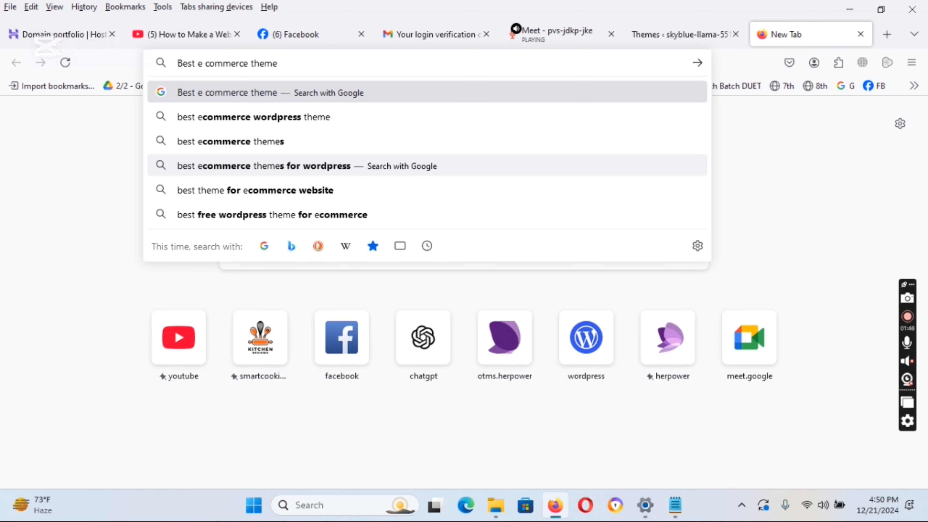
click(265, 116)
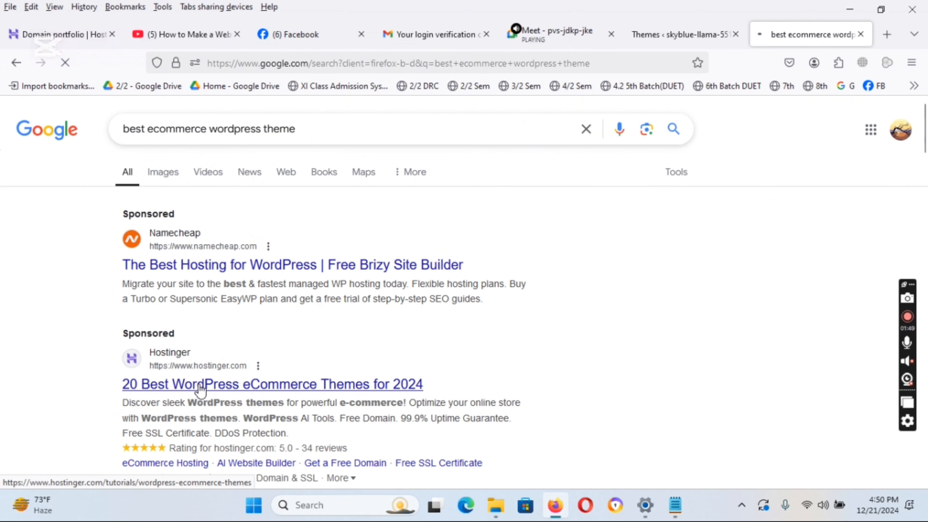
Open Hostinger's article "20 Best WordPress eCommerce Themes for 2024" and examine its list of top themes
click(200, 389)
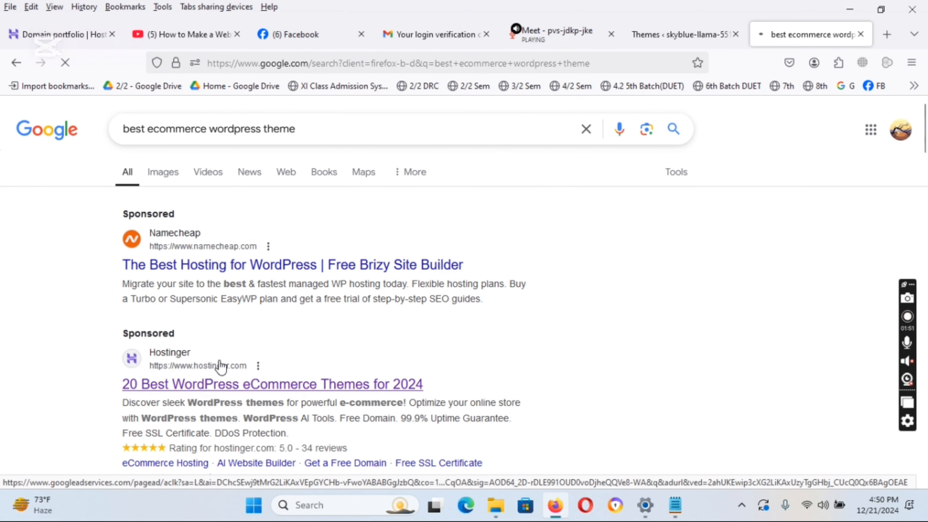
scroll(504, 339, down, 5)
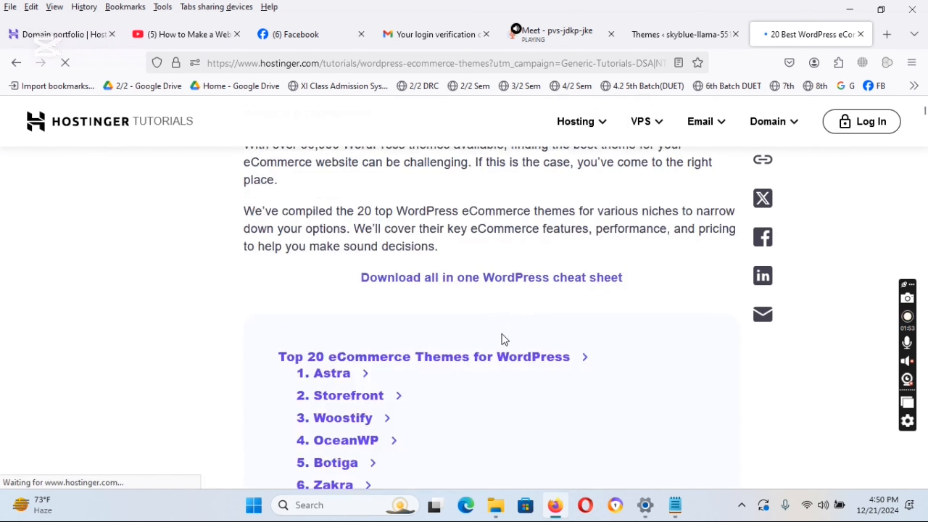
scroll(503, 339, down, 3)
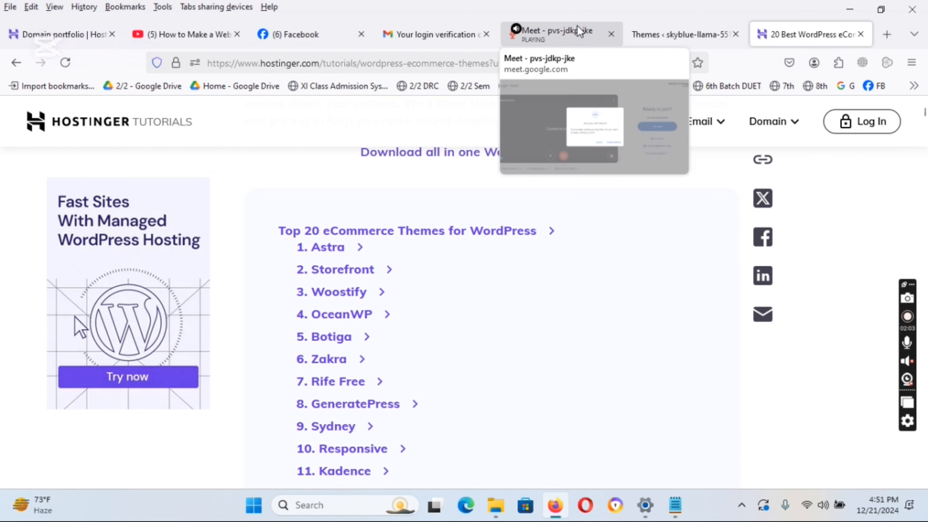
Return to the installed WordPress themes and delete the Astra theme
click(662, 29)
click(491, 283)
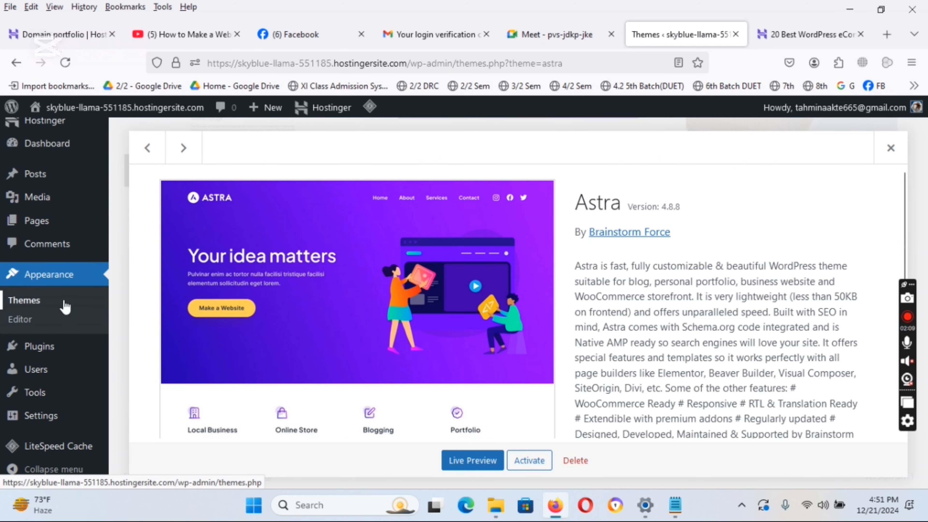
click(573, 459)
click(530, 326)
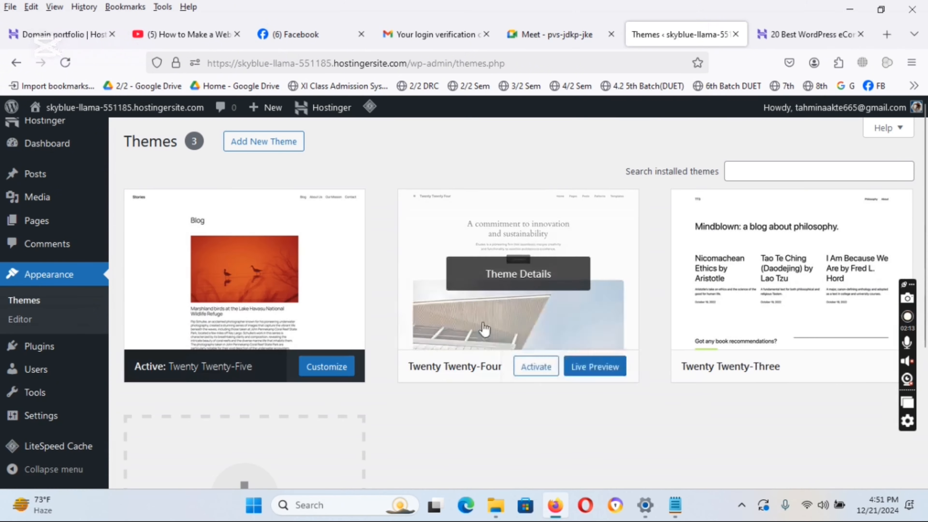
Open the WordPress page for adding themes, and check the Astra entry in the Hostinger article
click(40, 281)
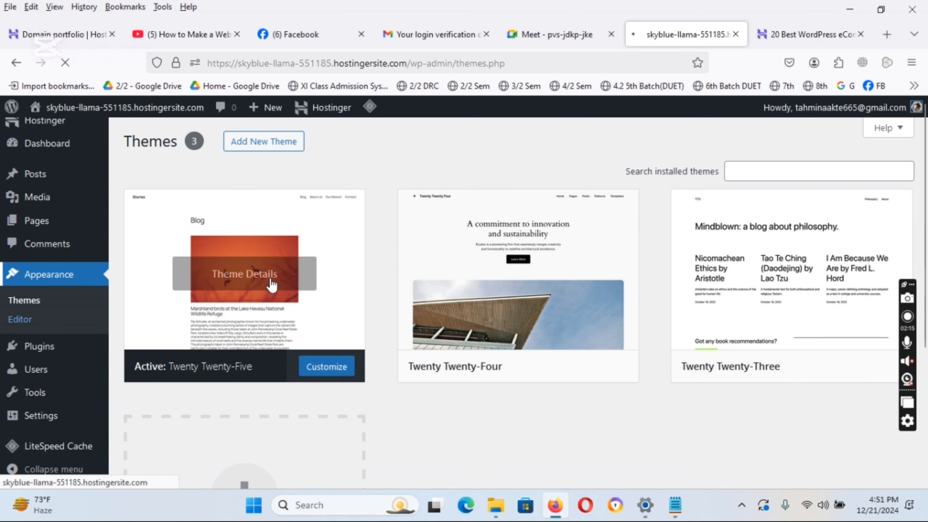
click(260, 144)
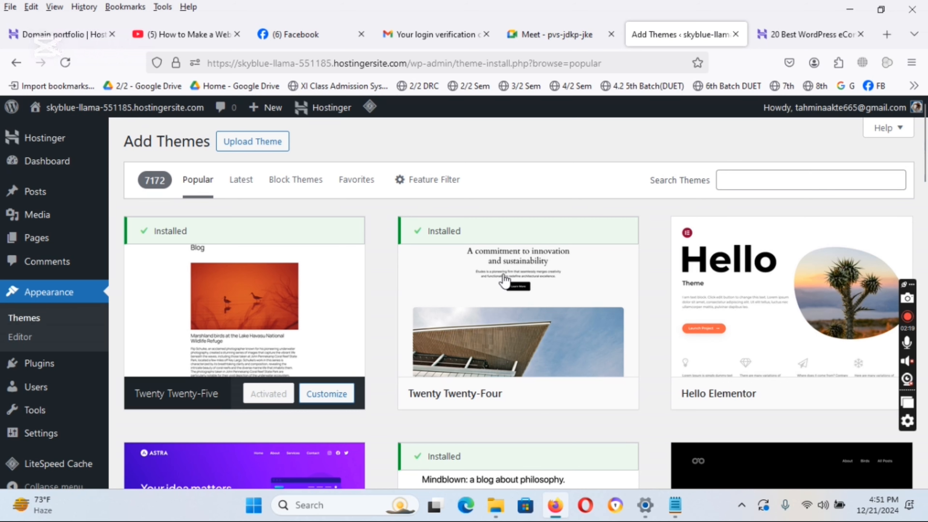
click(741, 183)
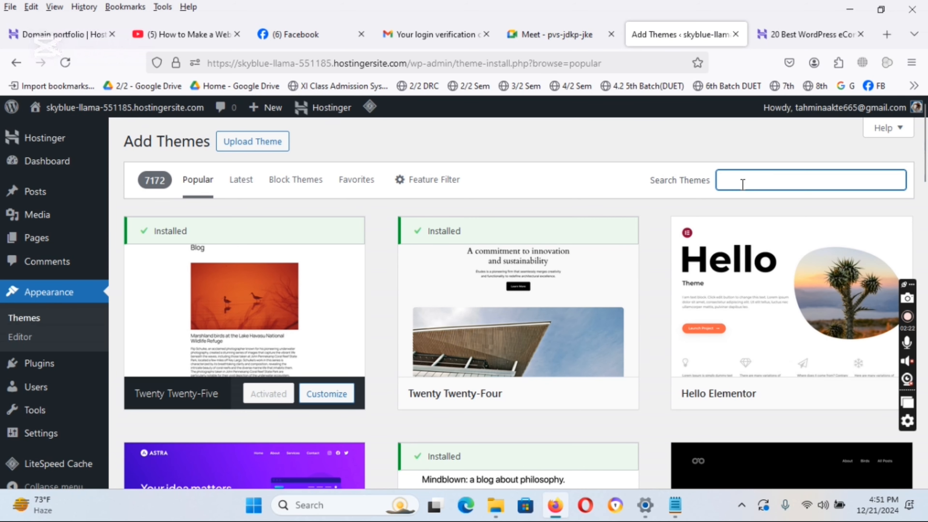
click(810, 34)
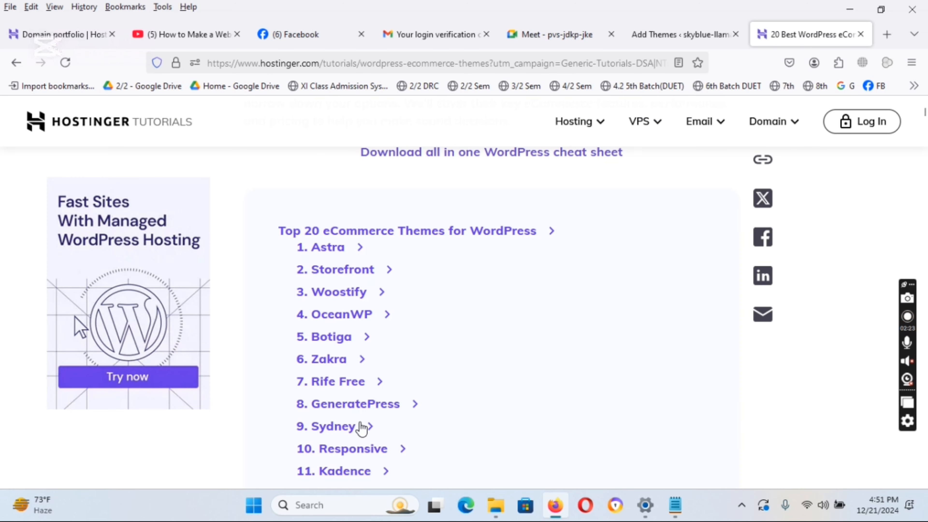
click(337, 249)
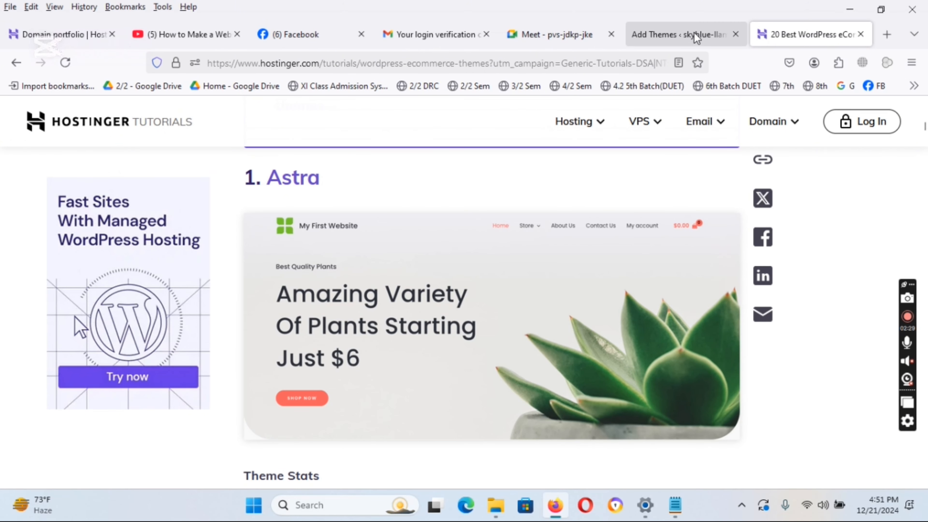
Find Astra in the WordPress theme directory, and install and activate it
click(707, 34)
text(Astra)
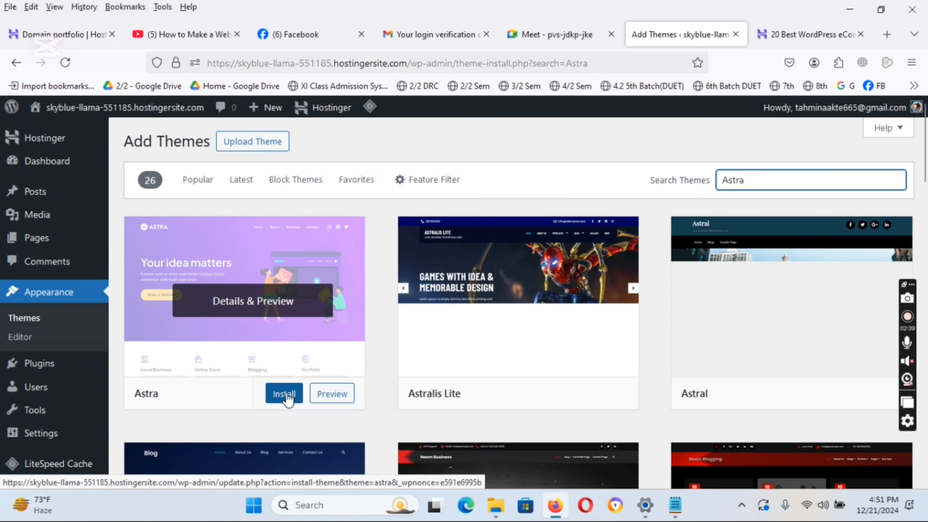
click(285, 394)
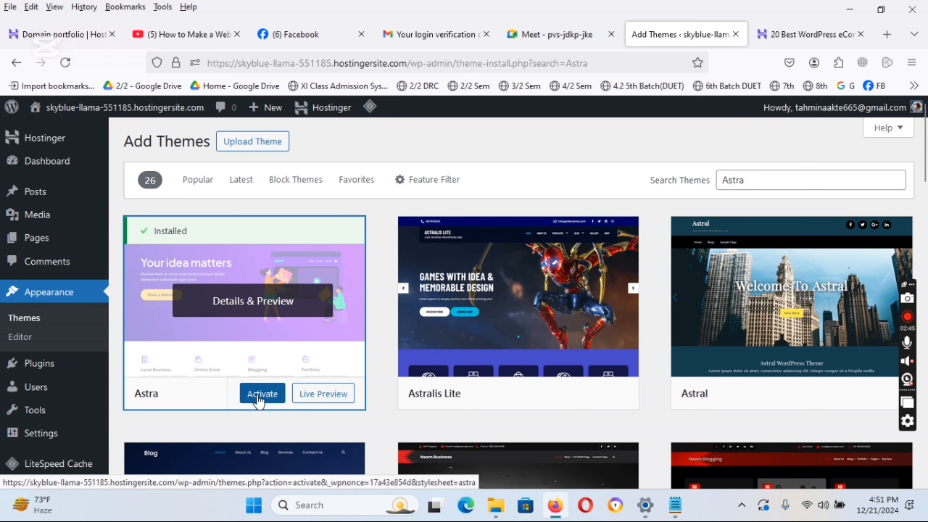
click(260, 394)
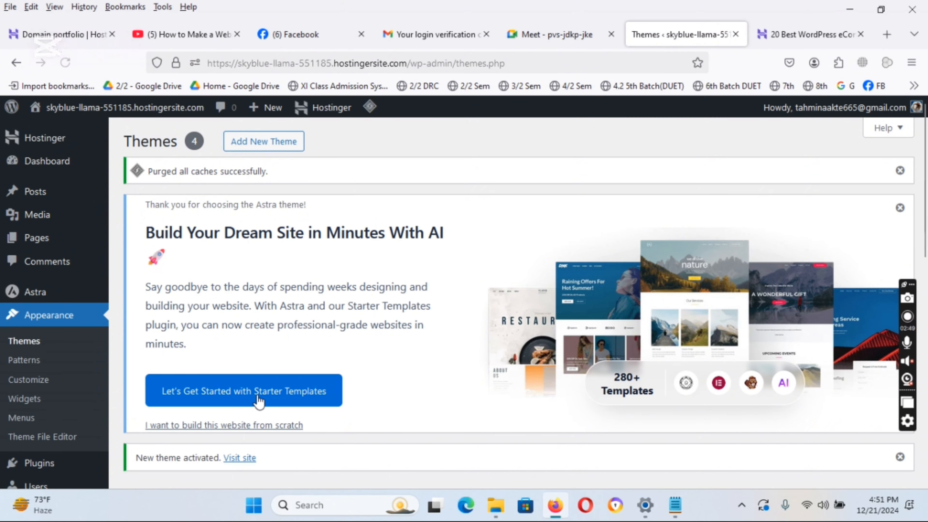
Delete the installed Twenty Twenty-Five theme and confirm the deletion
click(49, 326)
scroll(429, 321, down, 6)
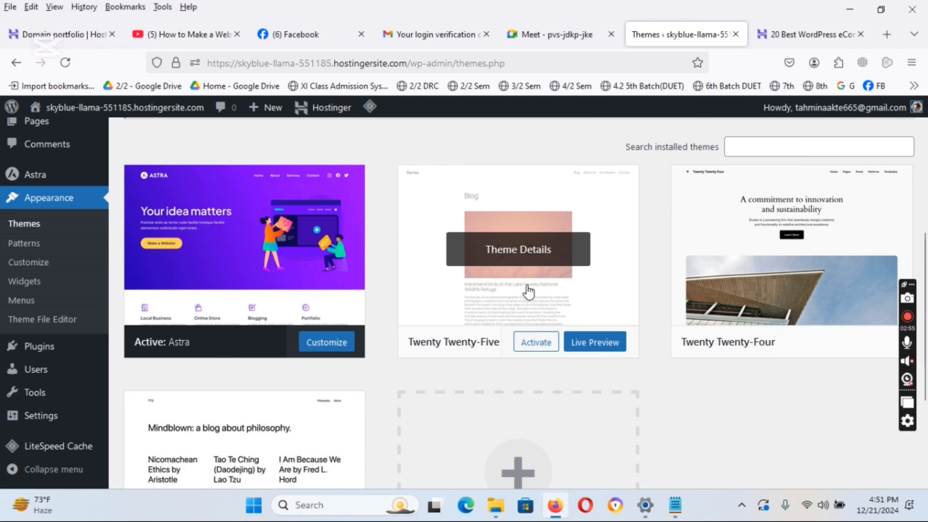
click(537, 311)
click(544, 462)
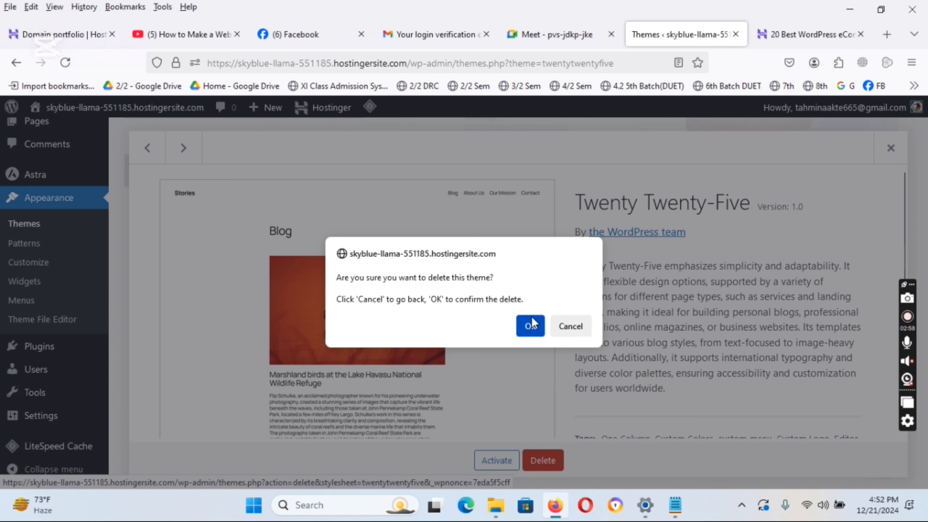
click(530, 325)
Delete the installed Twenty Twenty-Four and Twenty Twenty-Three themes, confirming each deletion
click(591, 350)
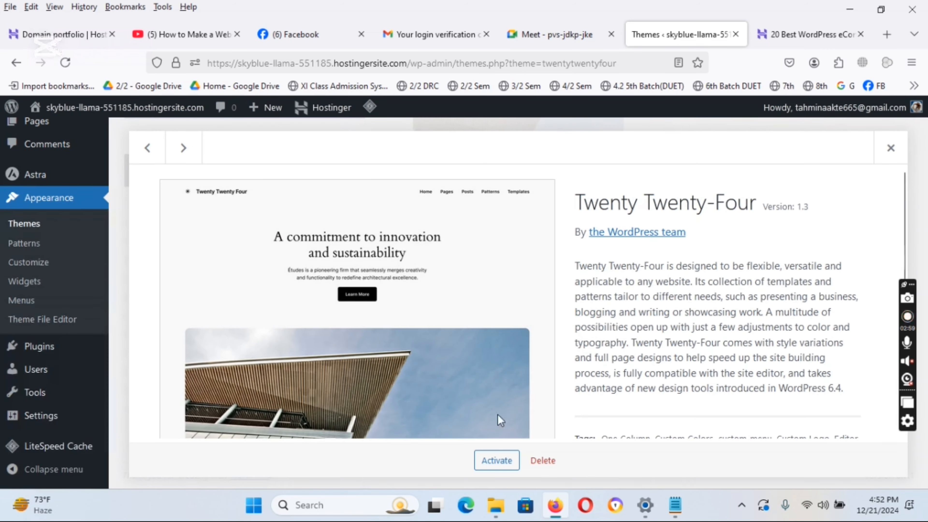
click(548, 461)
click(530, 342)
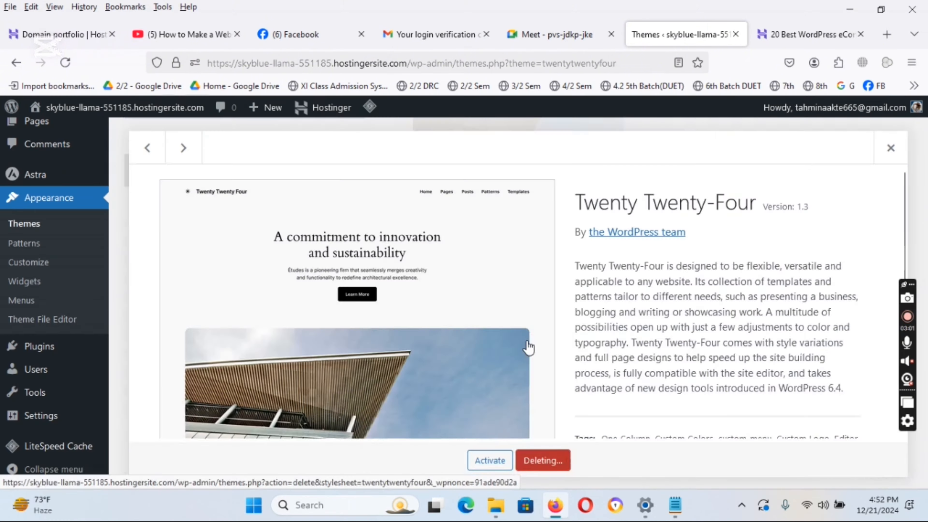
click(515, 364)
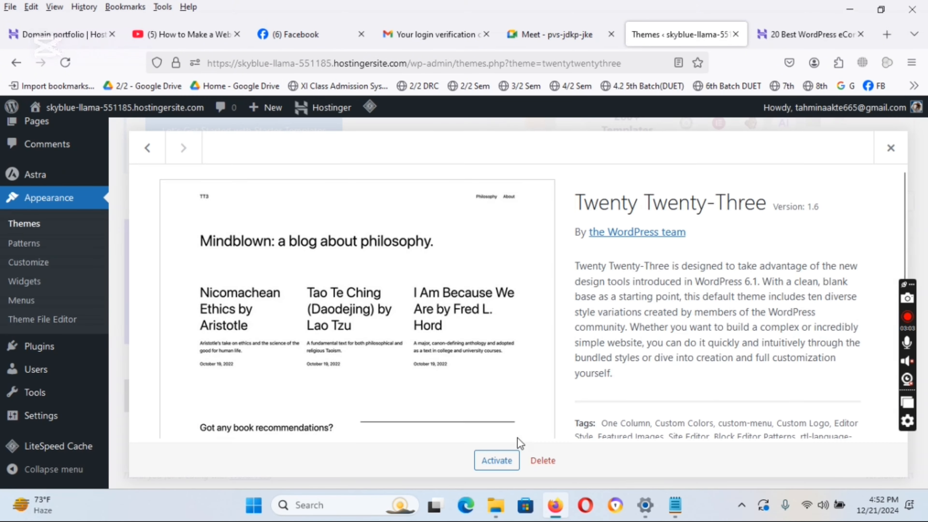
click(543, 461)
click(530, 343)
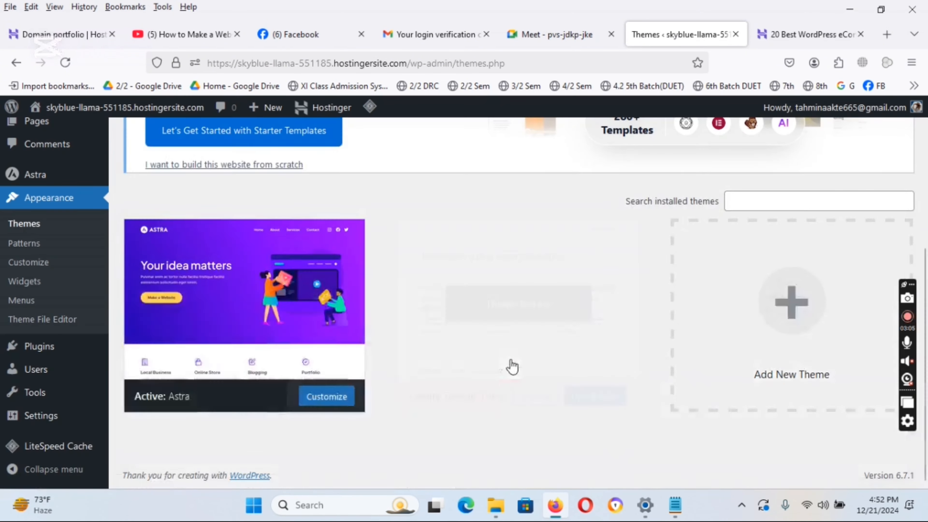
scroll(461, 392, up, 5)
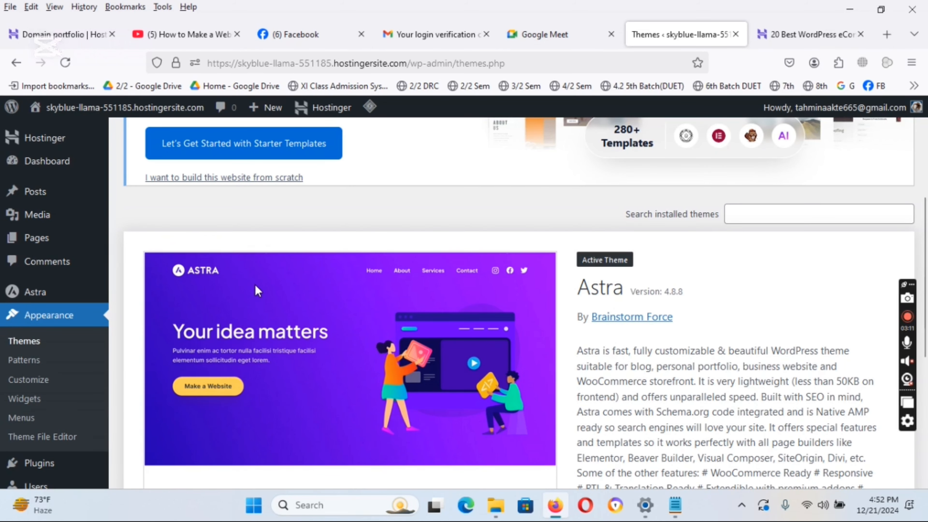
scroll(258, 291, down, 7)
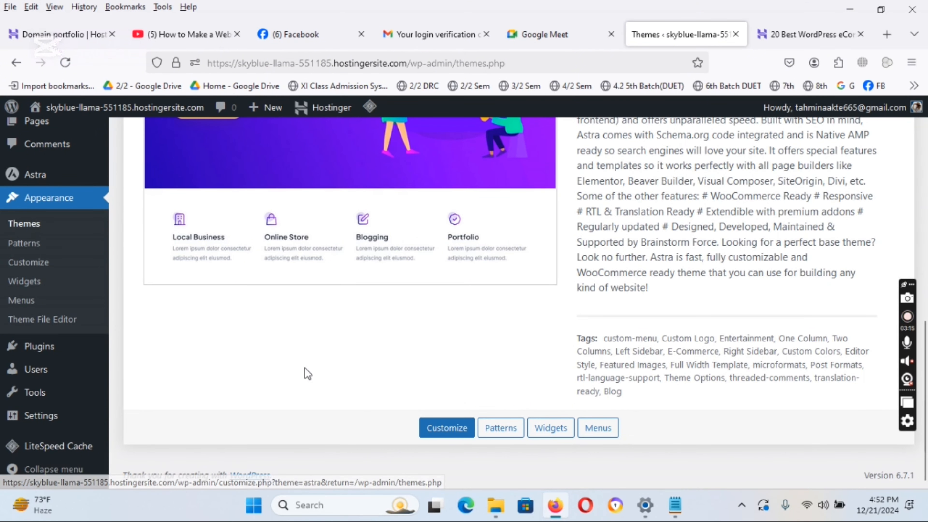
scroll(247, 336, up, 1)
scroll(247, 338, up, 2)
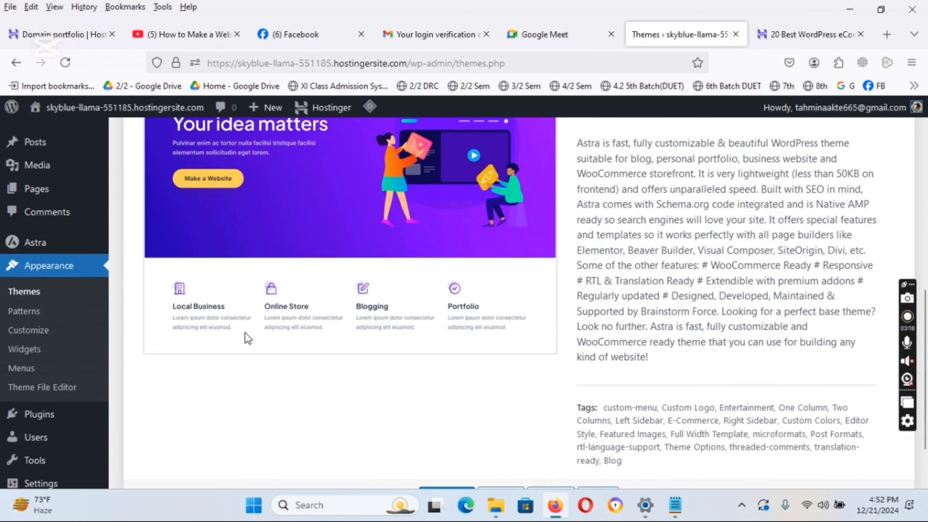
scroll(245, 336, down, 3)
Open the installed plugins and deactivate Hostinger Easy Onboarding, Hostinger Tools and LiteSpeed Cache
mouse_move(16, 347)
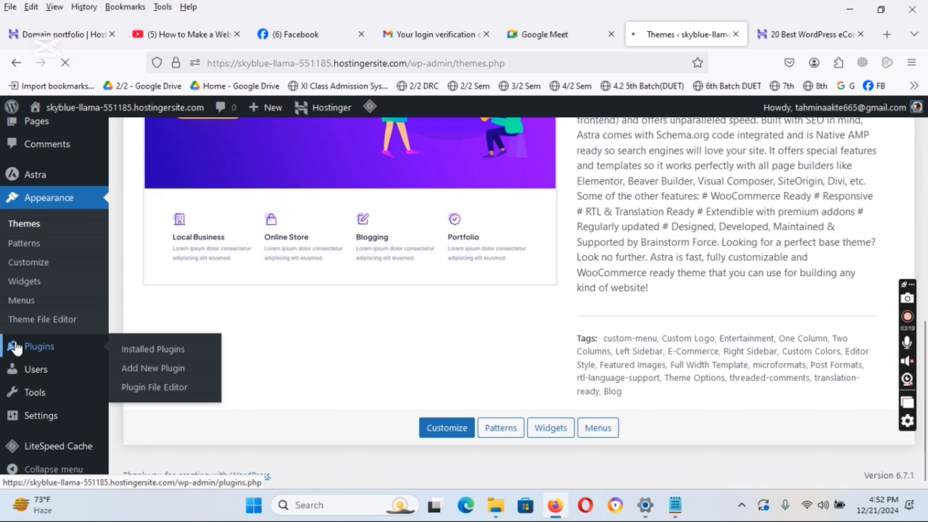
click(17, 348)
scroll(322, 359, down, 5)
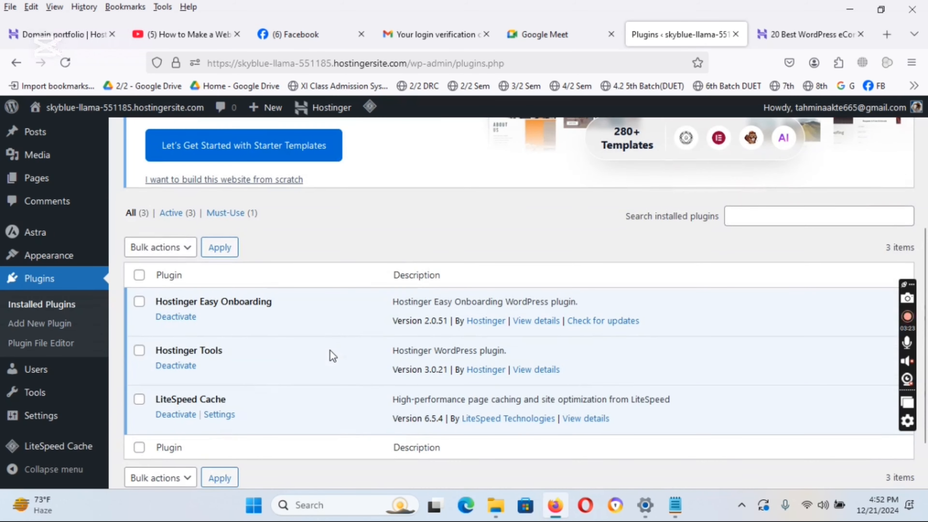
click(179, 316)
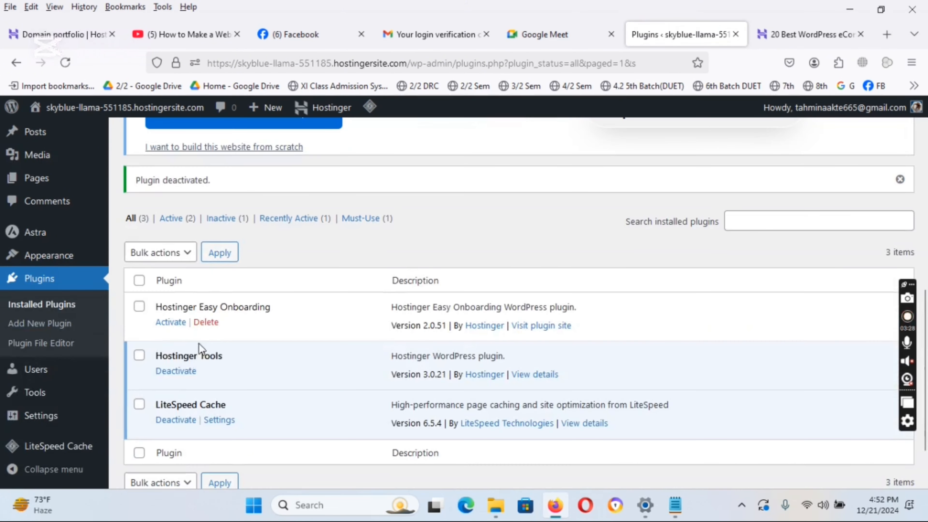
click(181, 372)
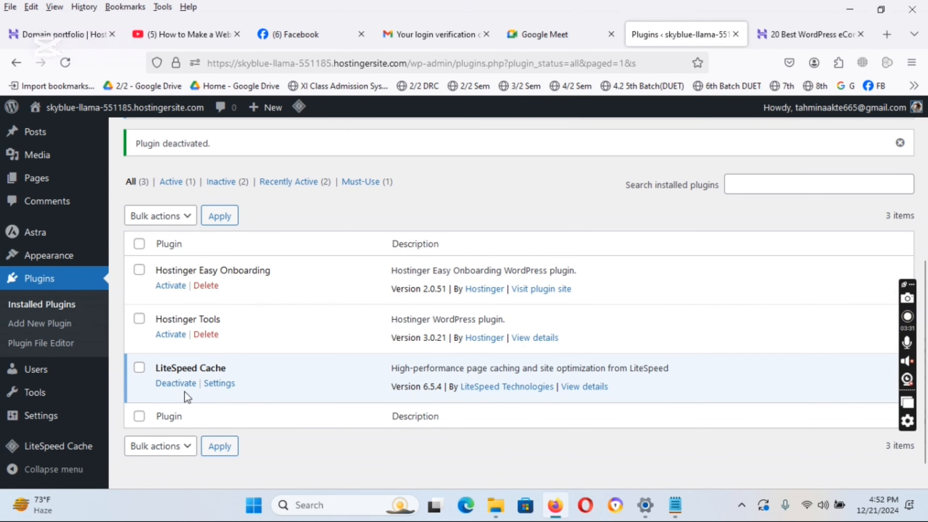
click(177, 384)
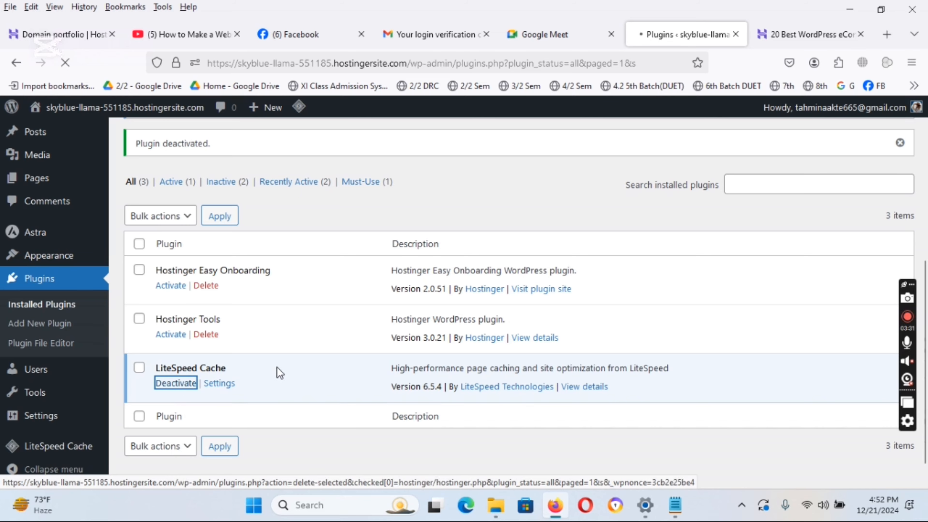
Delete the Hostinger Easy Onboarding, Hostinger Tools and LiteSpeed Cache plugins together with a bulk action, and confirm the deletion
scroll(274, 353, down, 5)
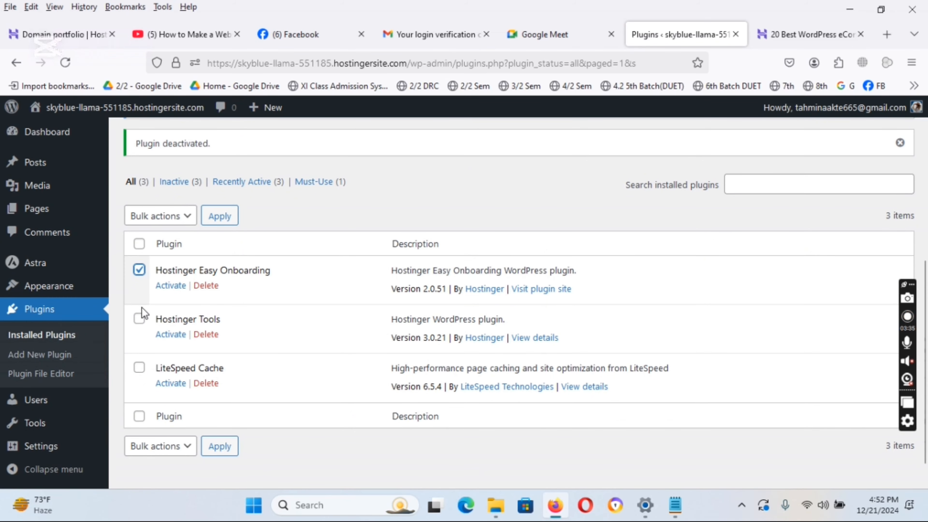
click(140, 318)
click(139, 367)
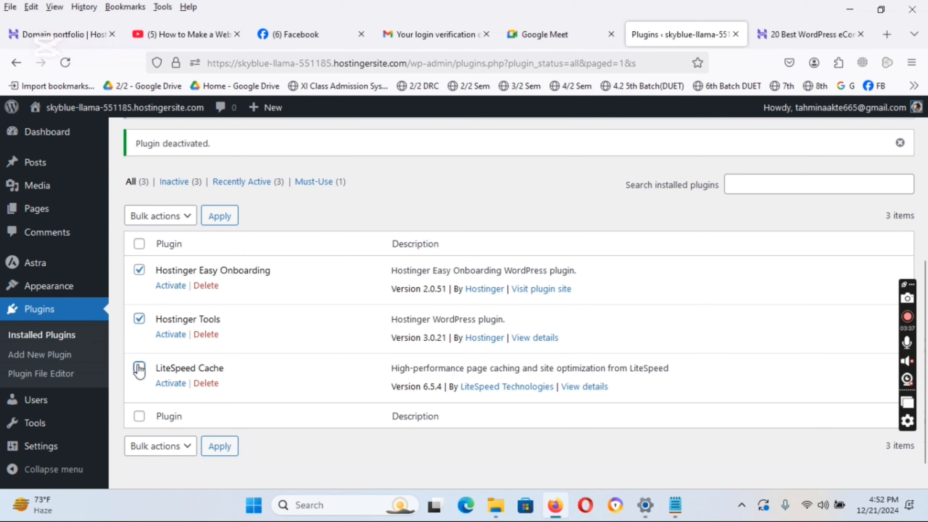
click(192, 223)
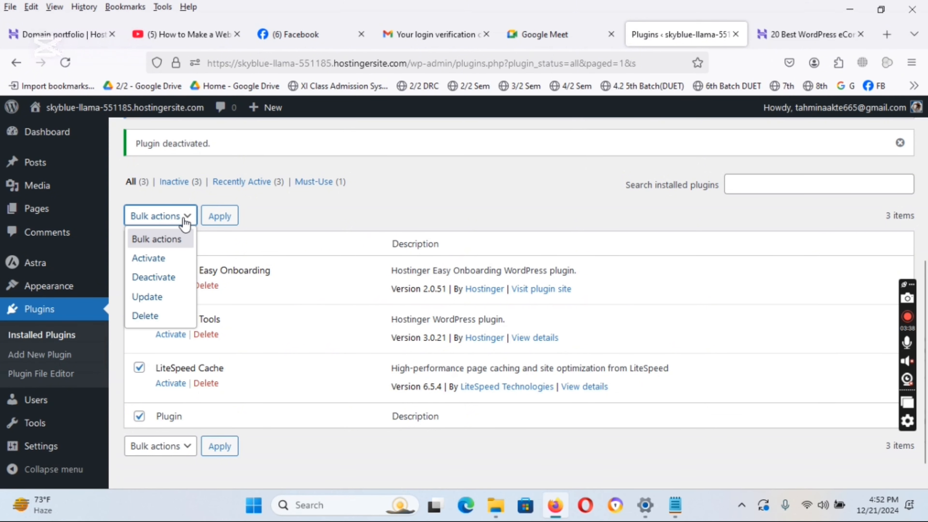
click(160, 316)
click(222, 216)
click(530, 318)
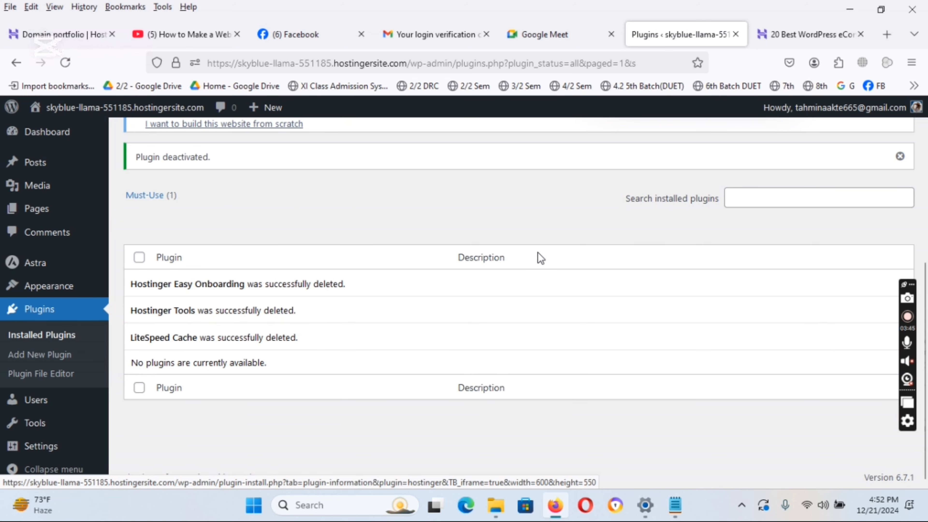
Search for Elementor among the plugins available to add, and install and activate Elementor Website Builder
scroll(538, 254, up, 6)
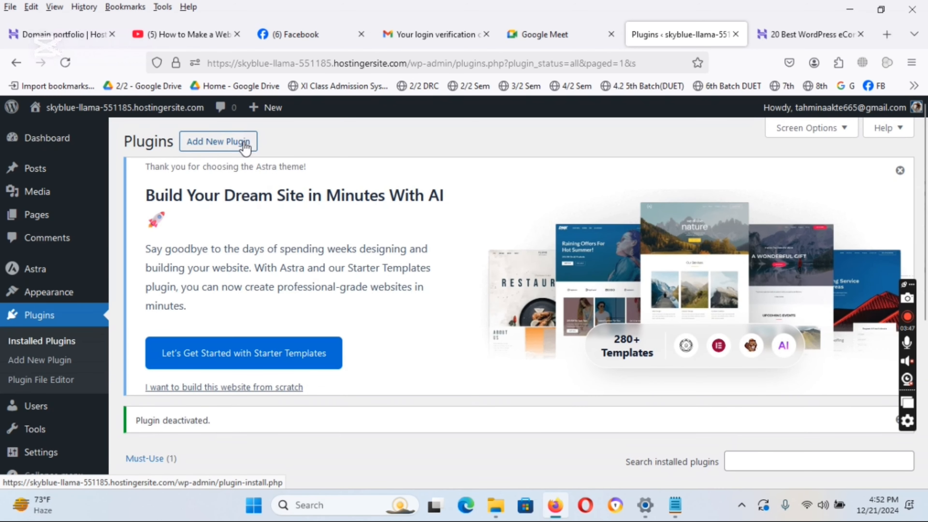
click(245, 141)
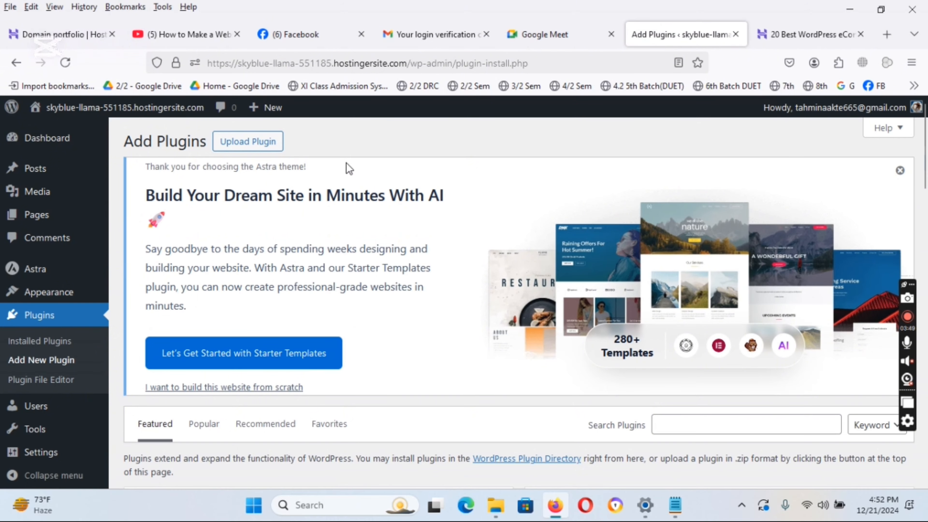
scroll(389, 229, down, 5)
click(687, 218)
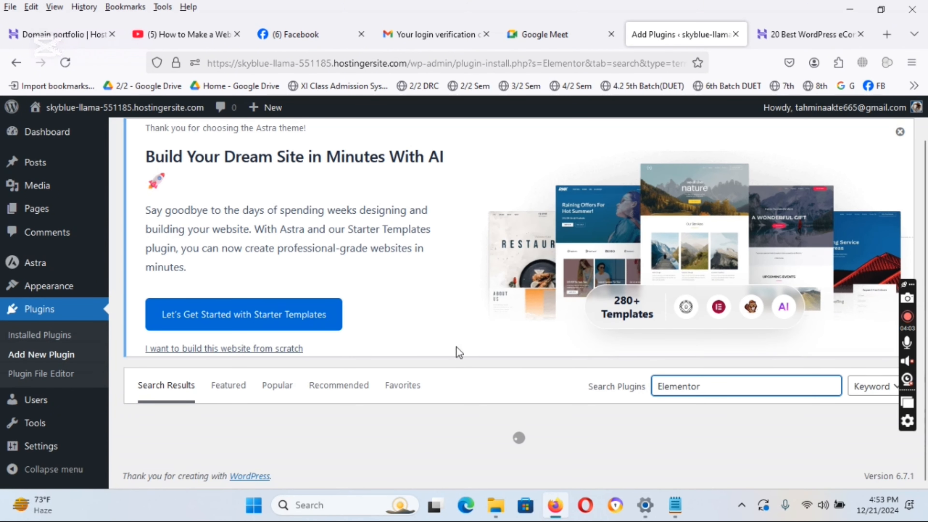
scroll(245, 298, down, 2)
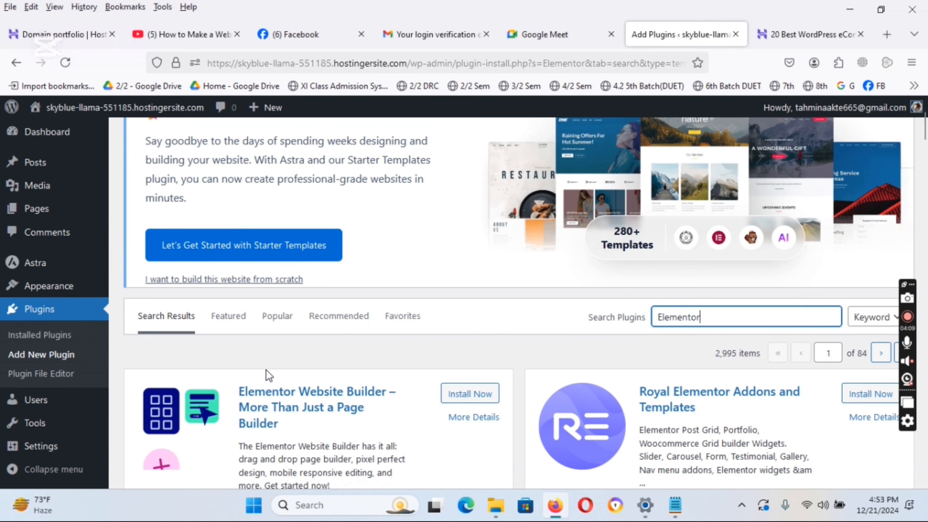
click(468, 395)
scroll(404, 346, down, 3)
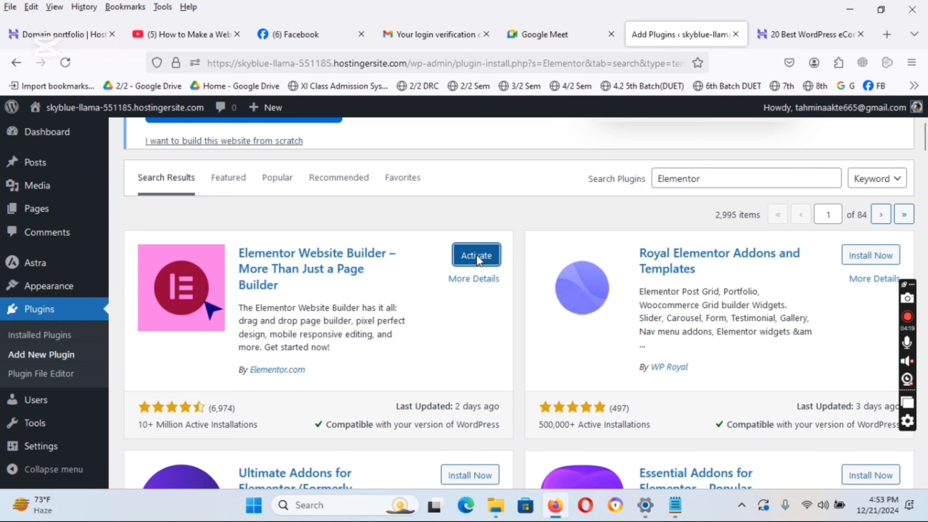
click(478, 257)
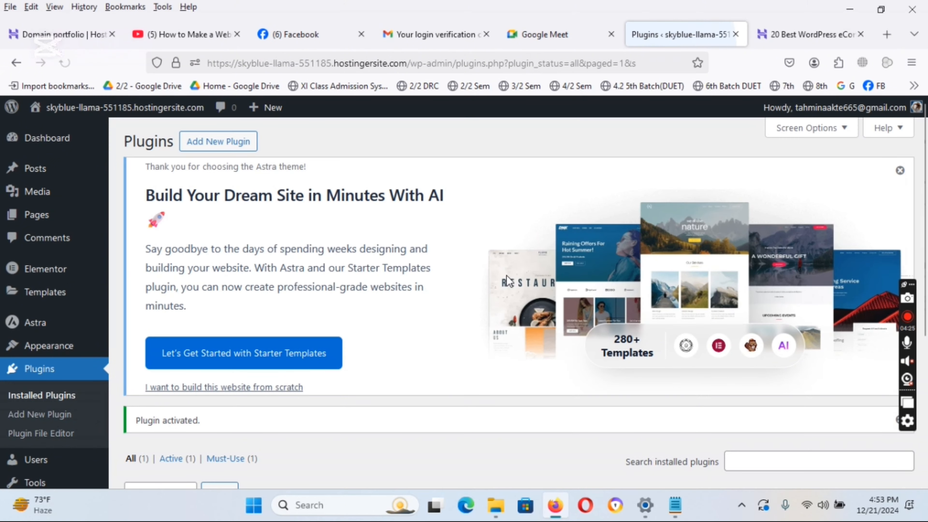
Search the installed plugins for Rank Math
scroll(508, 282, down, 5)
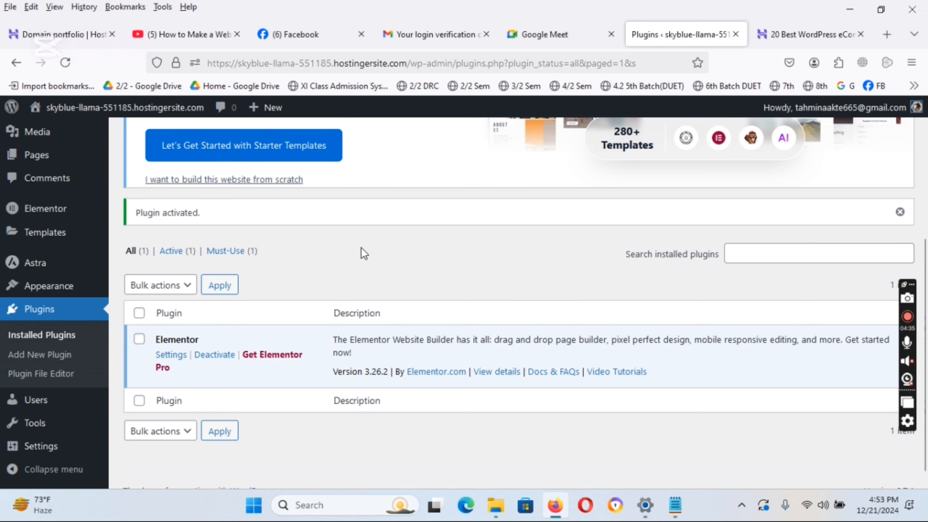
click(758, 255)
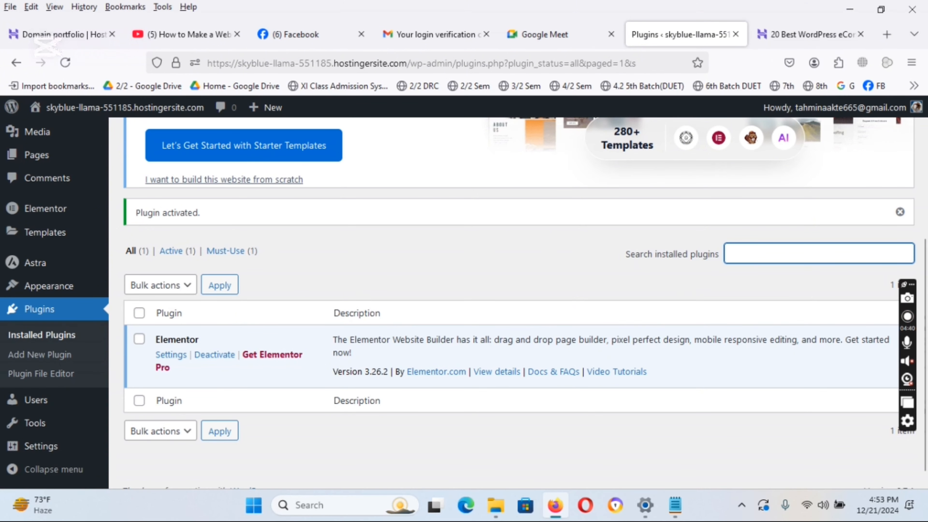
text(Rank Math)
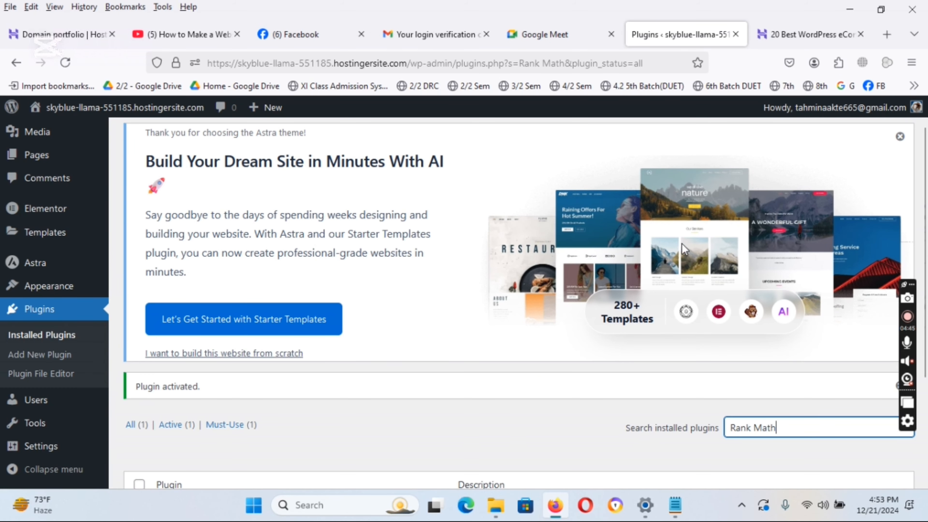
Search for Rank Math among the plugins available to add, and install and activate the Rank Math SEO plugin
scroll(486, 280, up, 5)
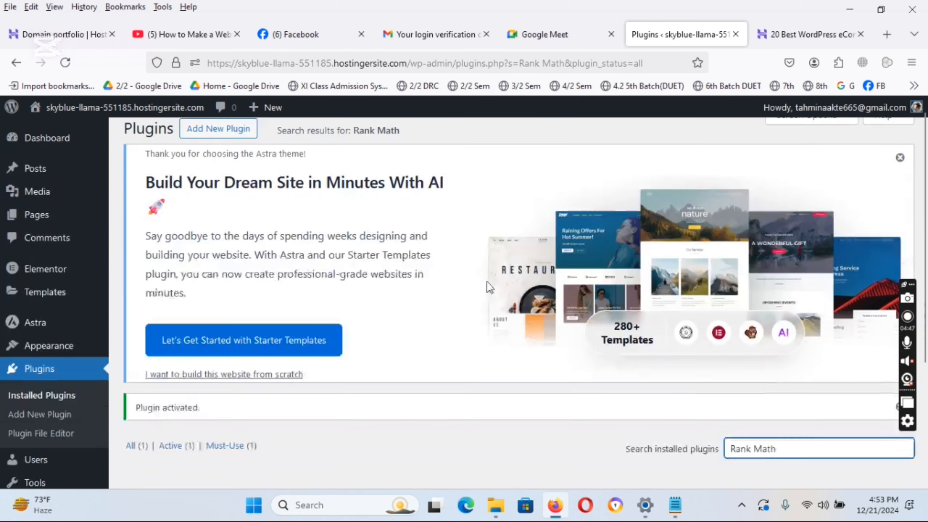
click(242, 136)
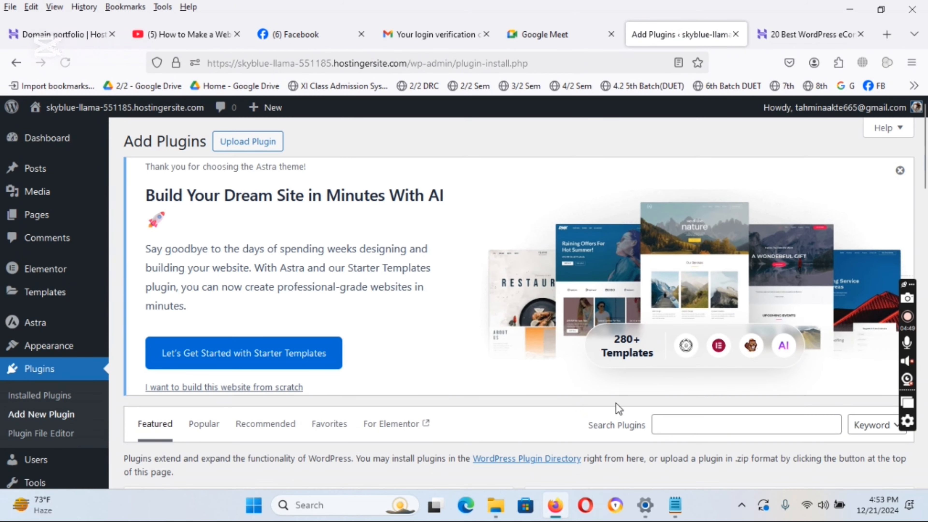
click(686, 431)
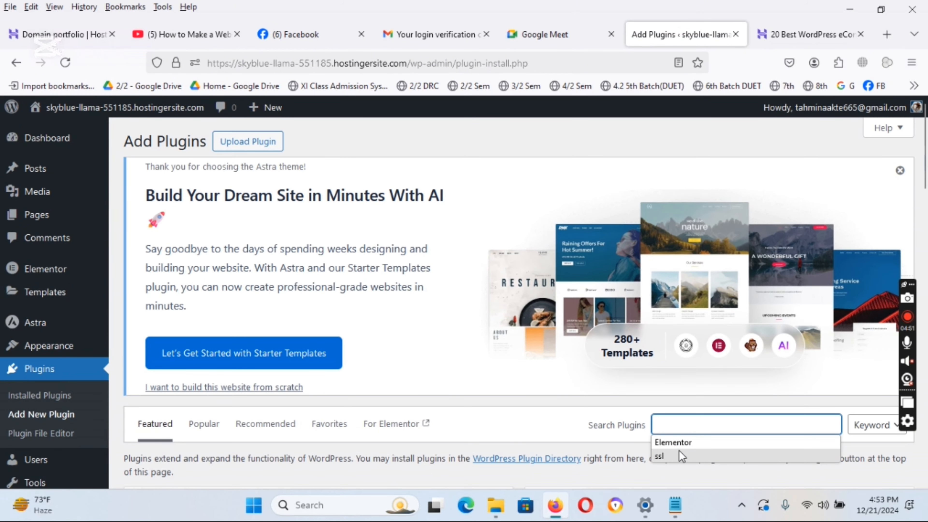
text(Rank Math)
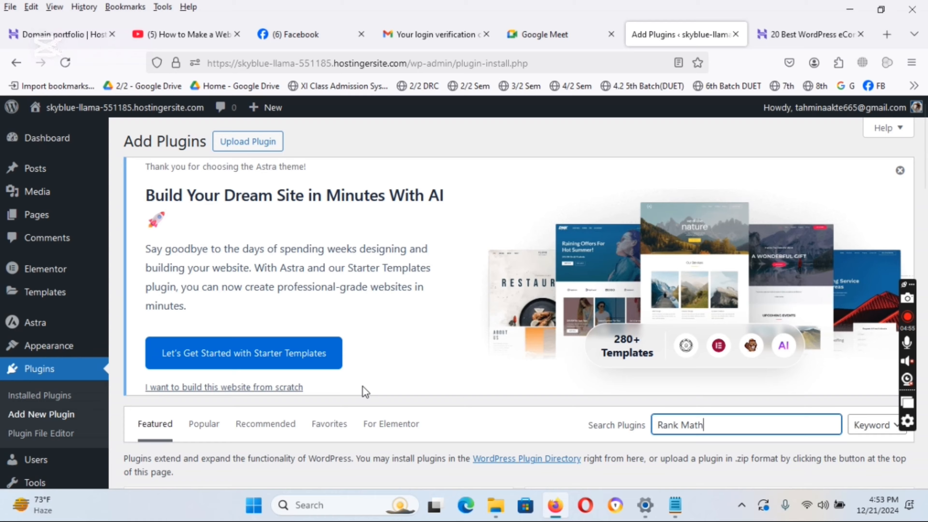
scroll(394, 379, down, 5)
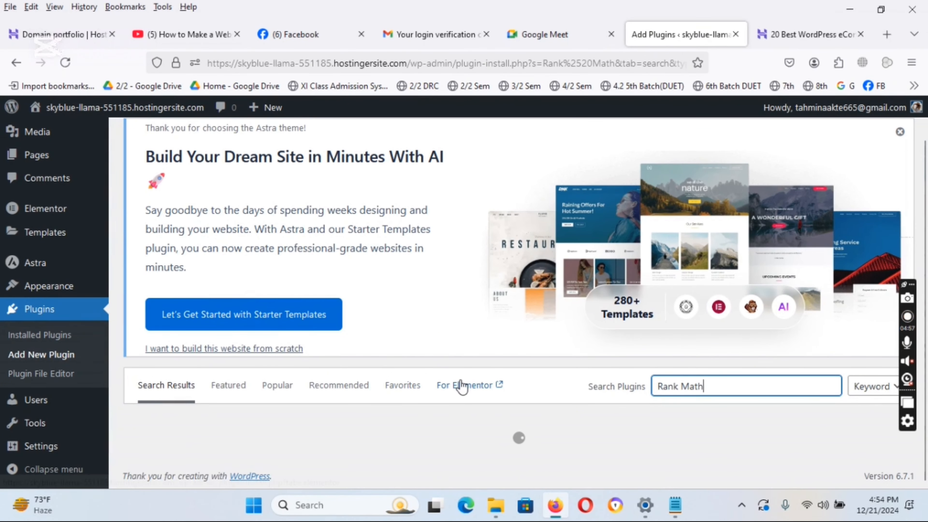
scroll(405, 395, down, 4)
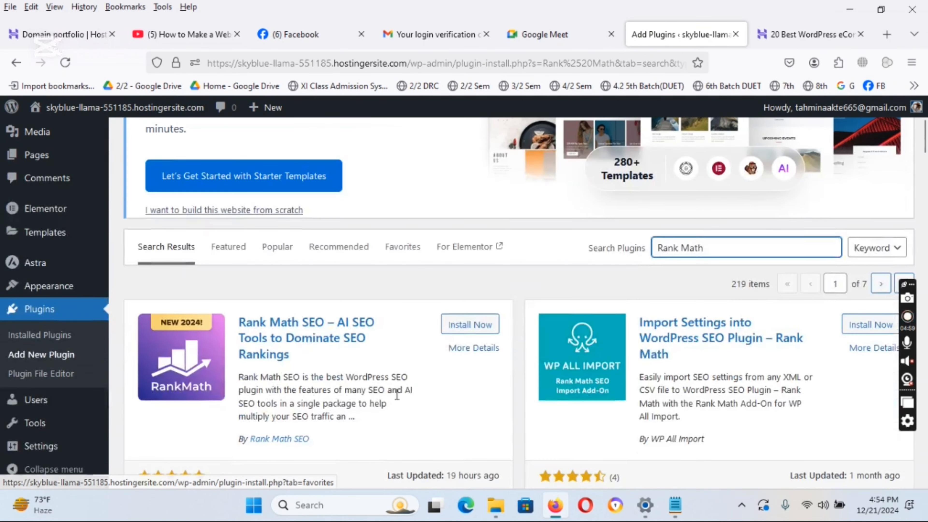
click(464, 324)
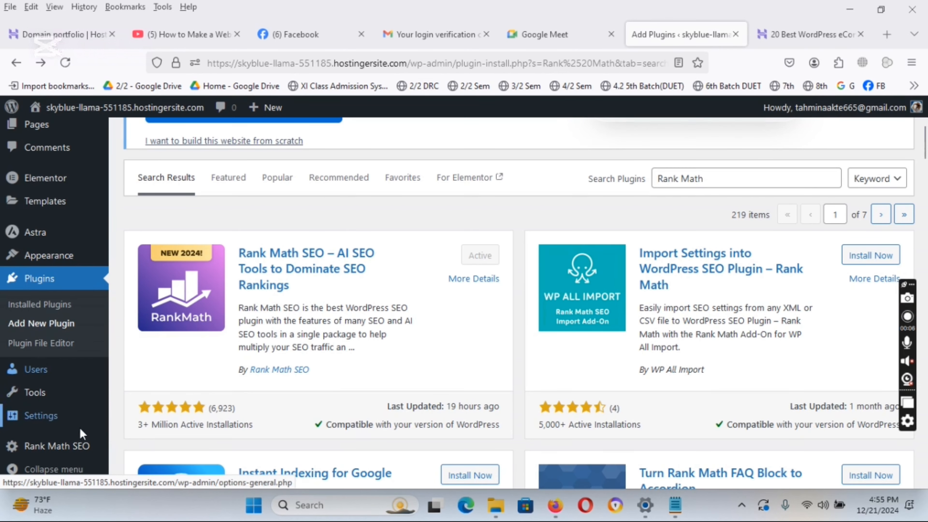
Open the Rank Math SEO setup and skip connecting a free account
click(75, 448)
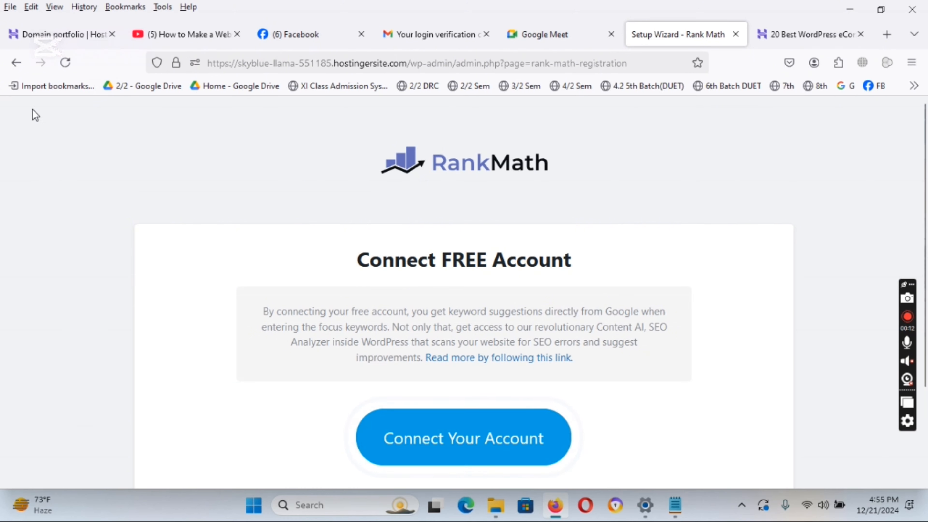
scroll(283, 346, down, 3)
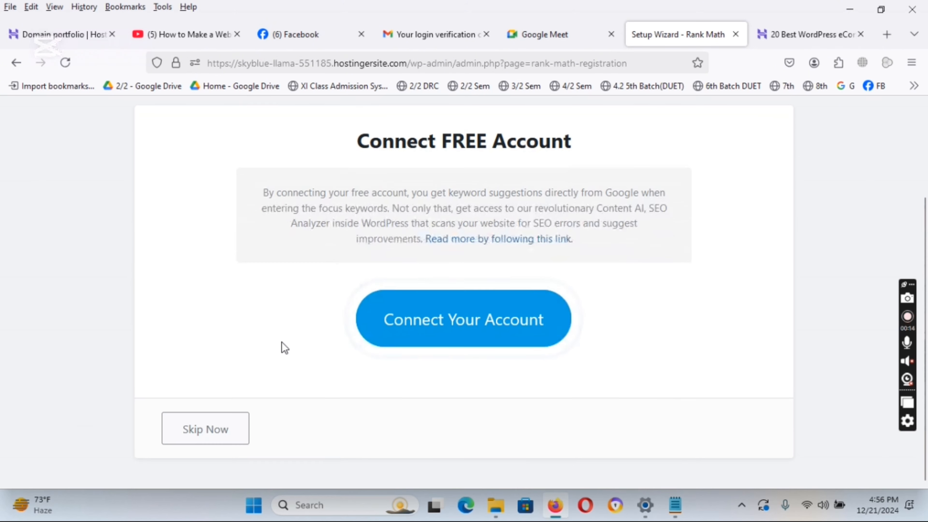
click(203, 435)
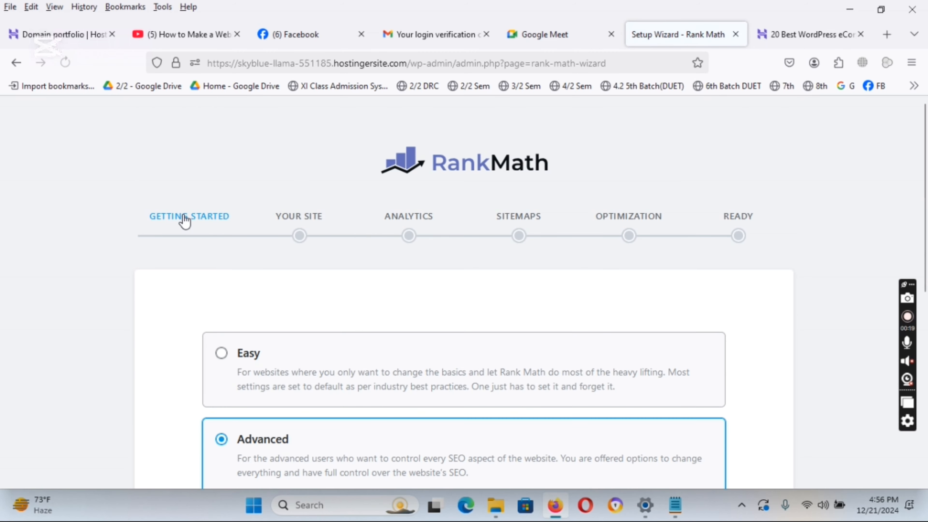
Review the Rank Math setup modes and leave the setup wizard for the dashboard without starting it
scroll(172, 249, down, 7)
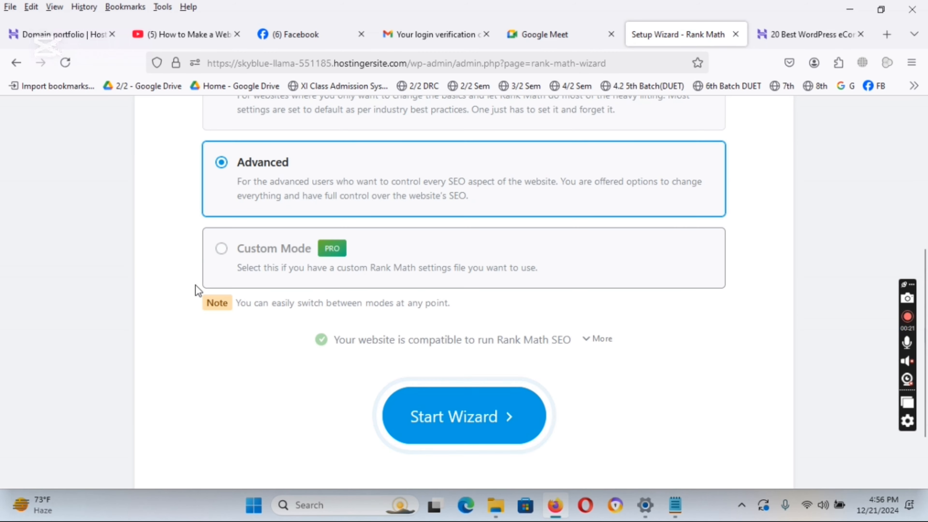
scroll(256, 366, down, 2)
scroll(344, 397, up, 5)
scroll(354, 391, down, 5)
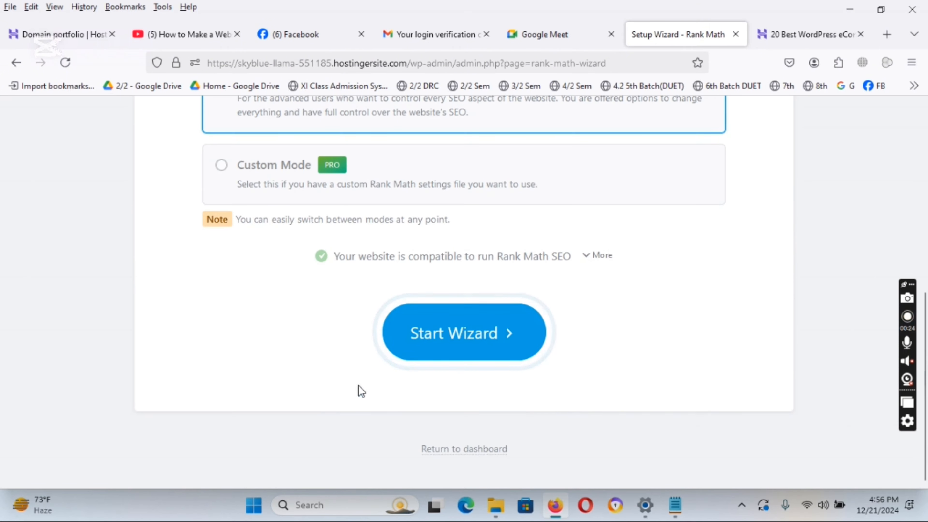
click(477, 451)
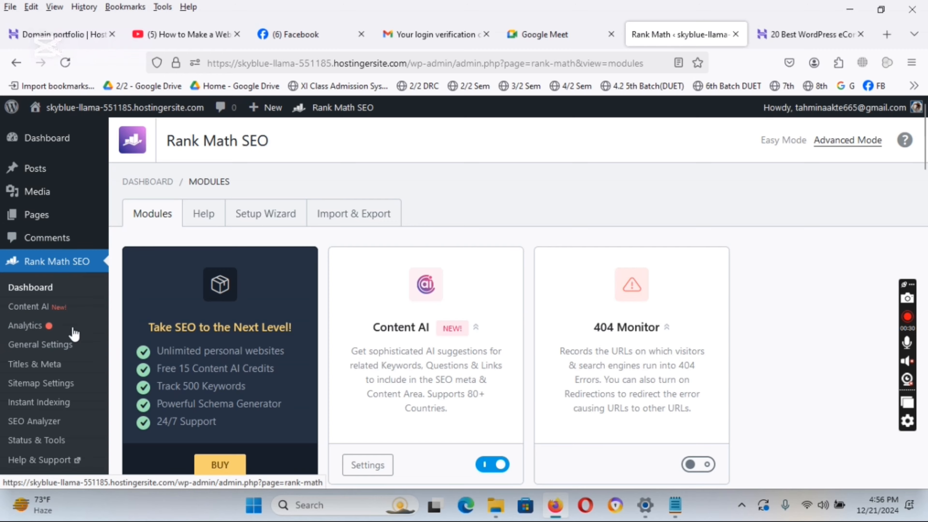
Open the list of installed plugins and check the entries for Elementor and Rank Math SEO
scroll(71, 381, down, 5)
mouse_move(72, 373)
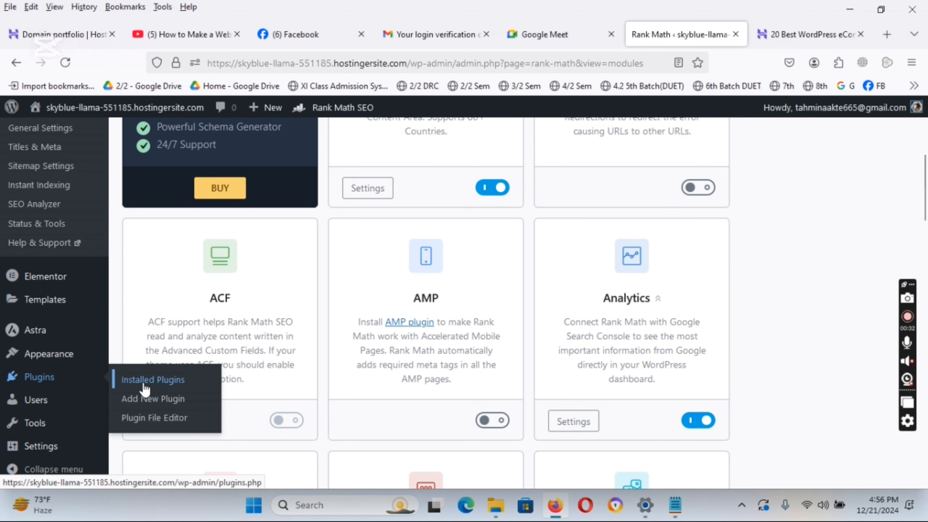
click(153, 379)
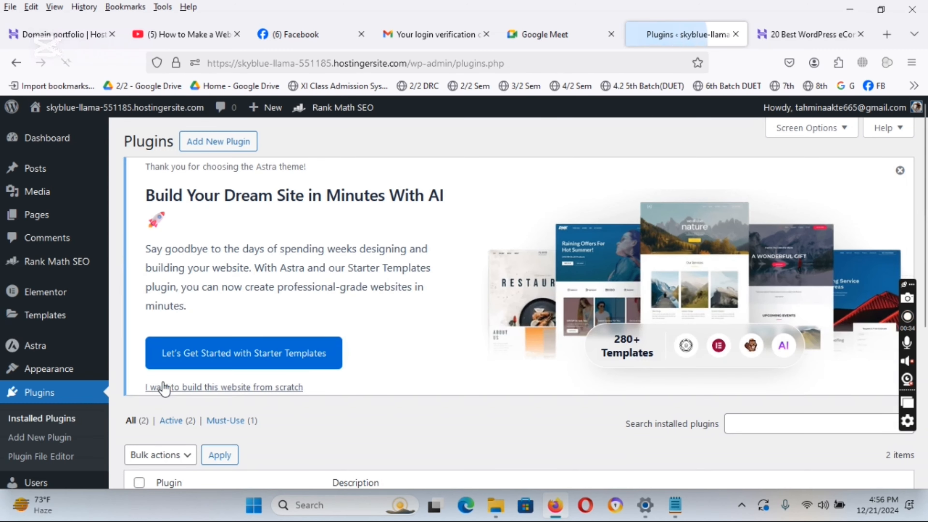
scroll(166, 384, down, 5)
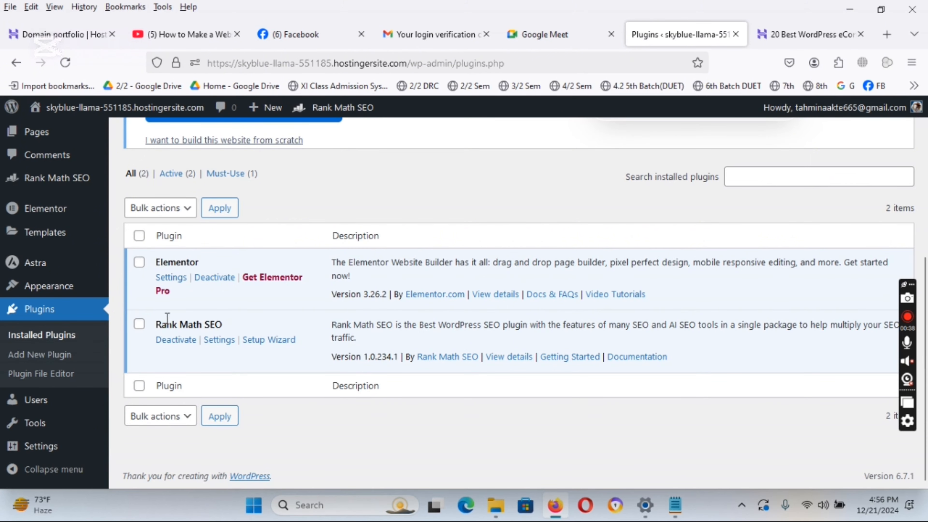
Open the installed themes and look over the details of the active Astra theme
click(58, 287)
scroll(294, 308, down, 10)
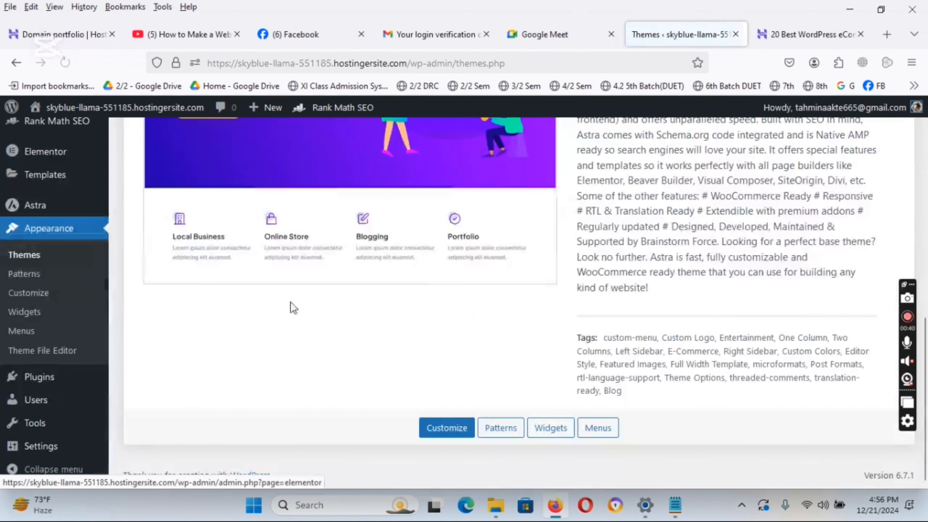
scroll(300, 325, up, 8)
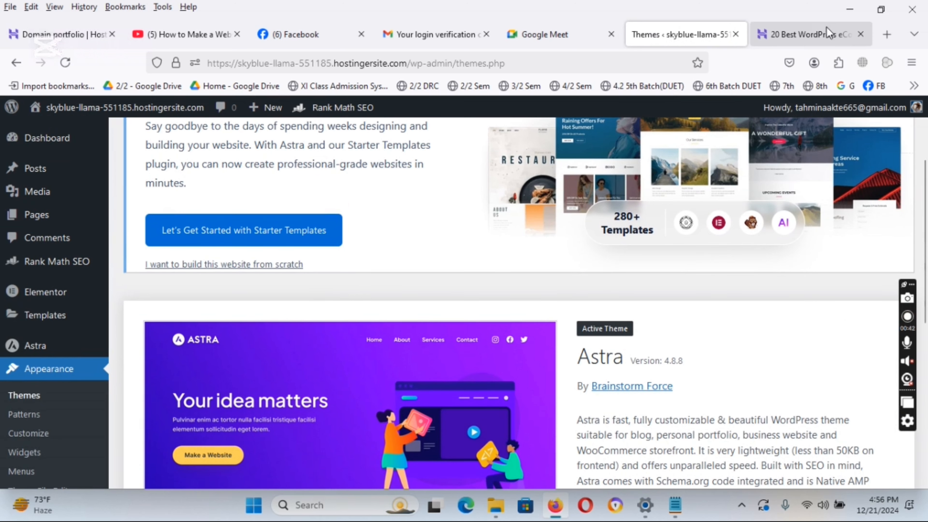
mouse_move(799, 32)
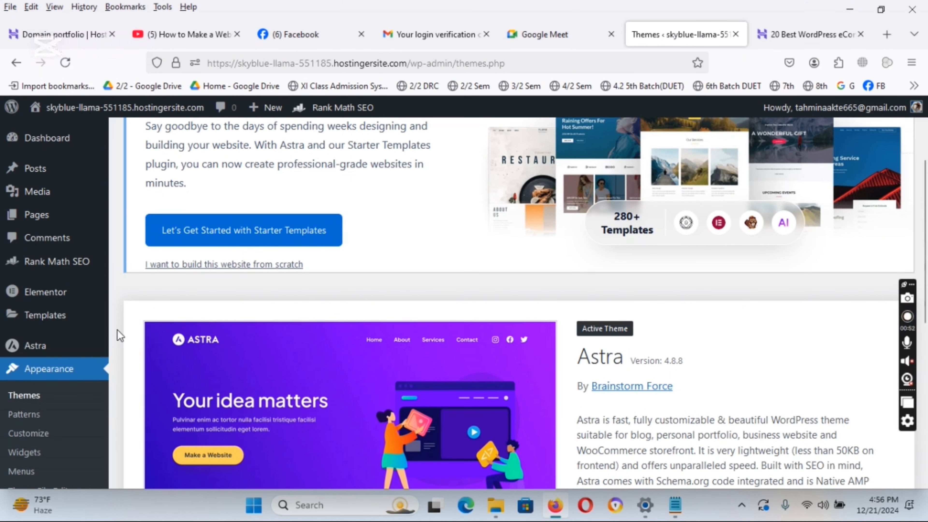
mouse_move(94, 346)
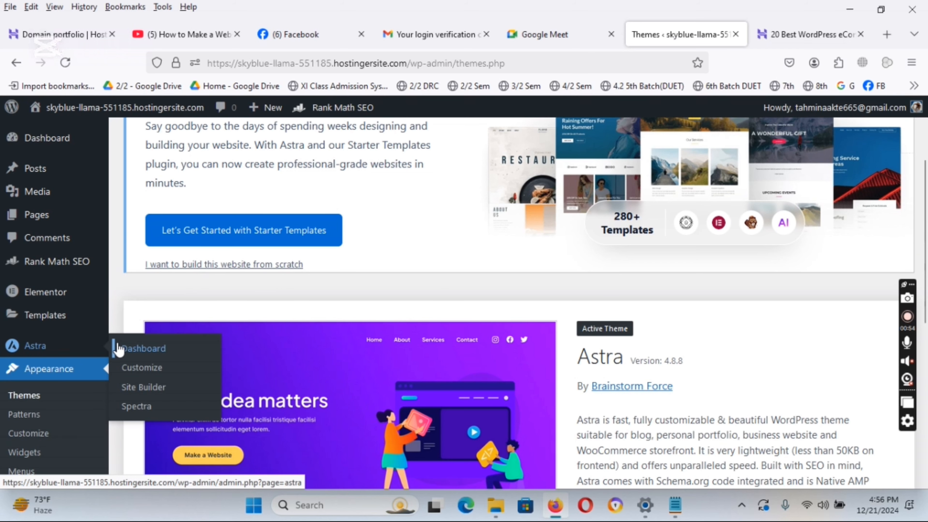
scroll(278, 366, up, 3)
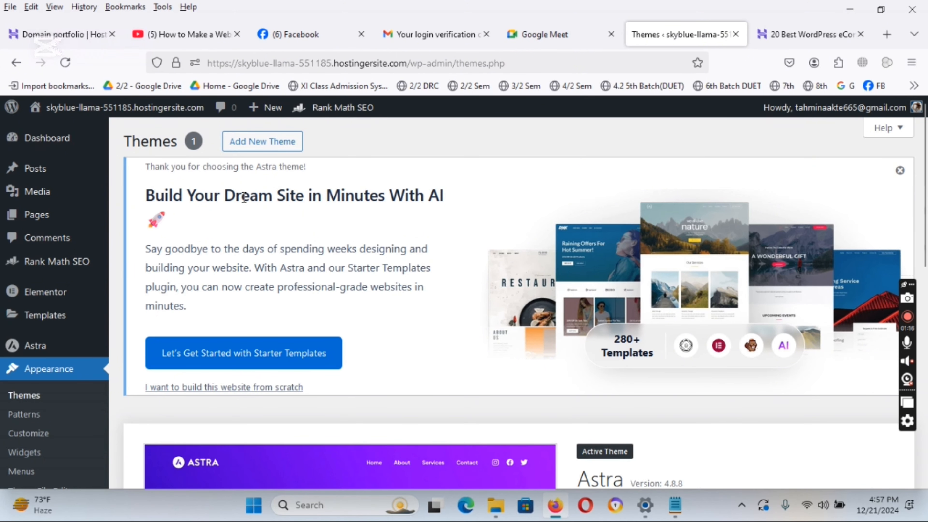
mouse_move(10, 110)
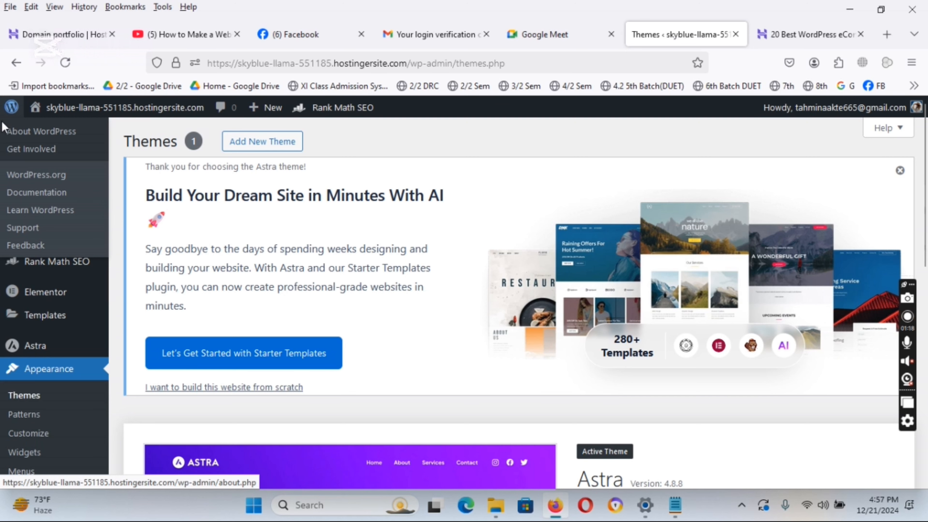